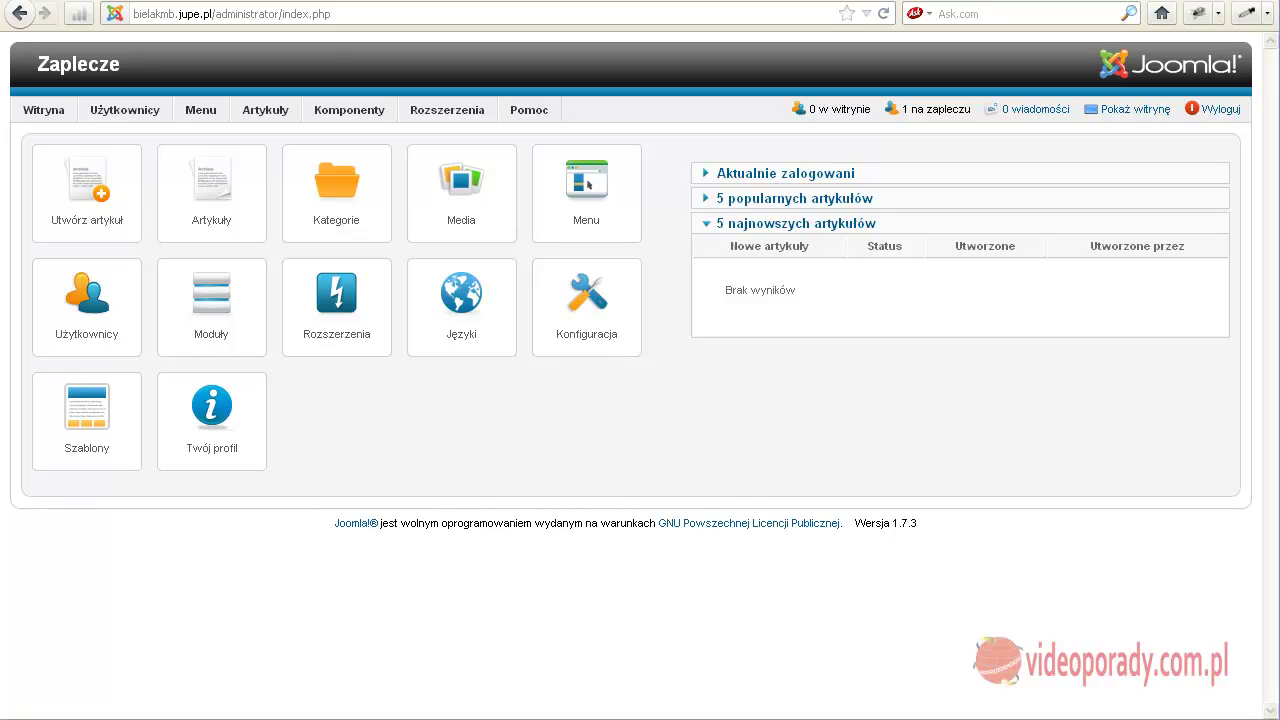
# Create a new article and enter "Mój pierwszy artykuł" as its title.
pyautogui.moveTo(277, 140)
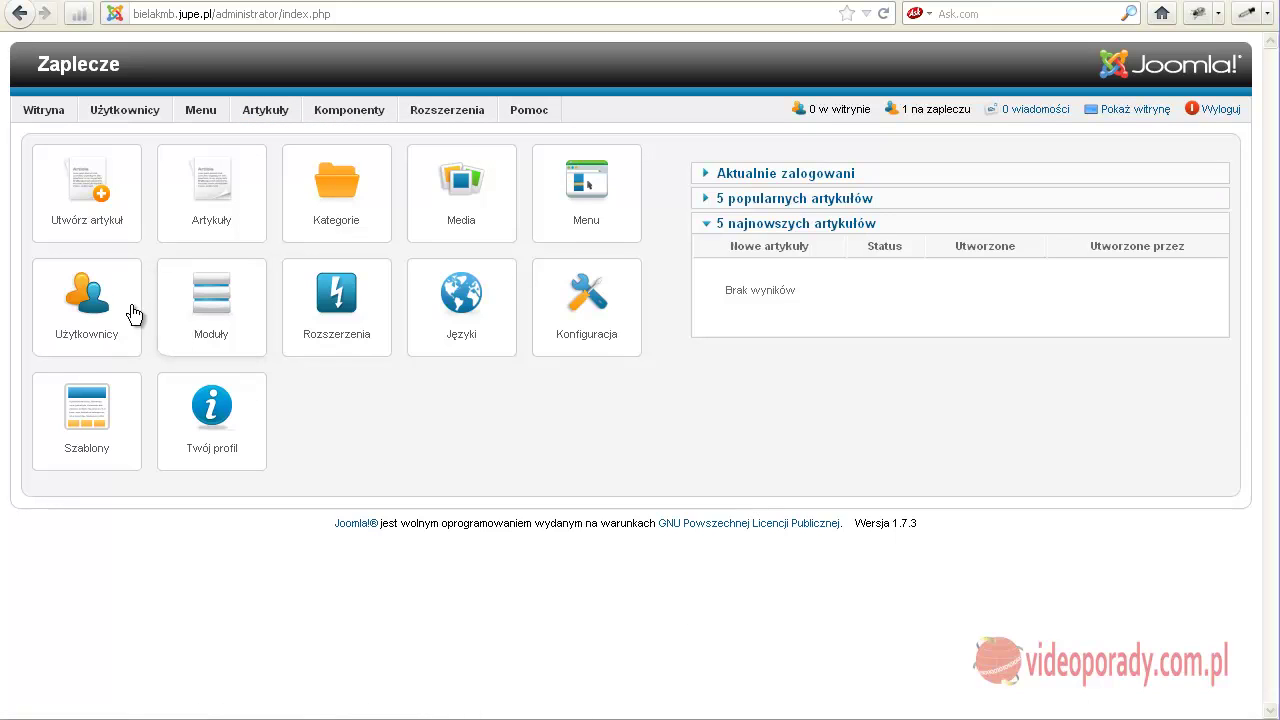
pyautogui.click(90, 185)
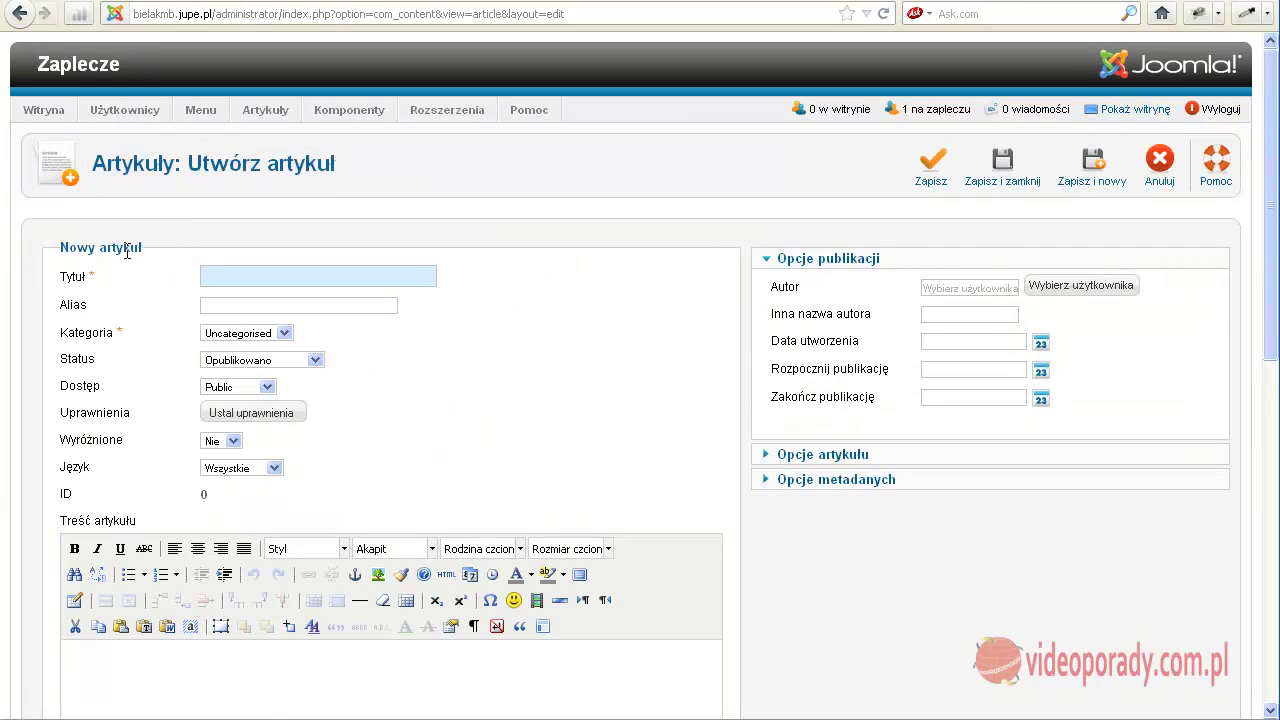
pyautogui.scroll(-2, 147, 263)
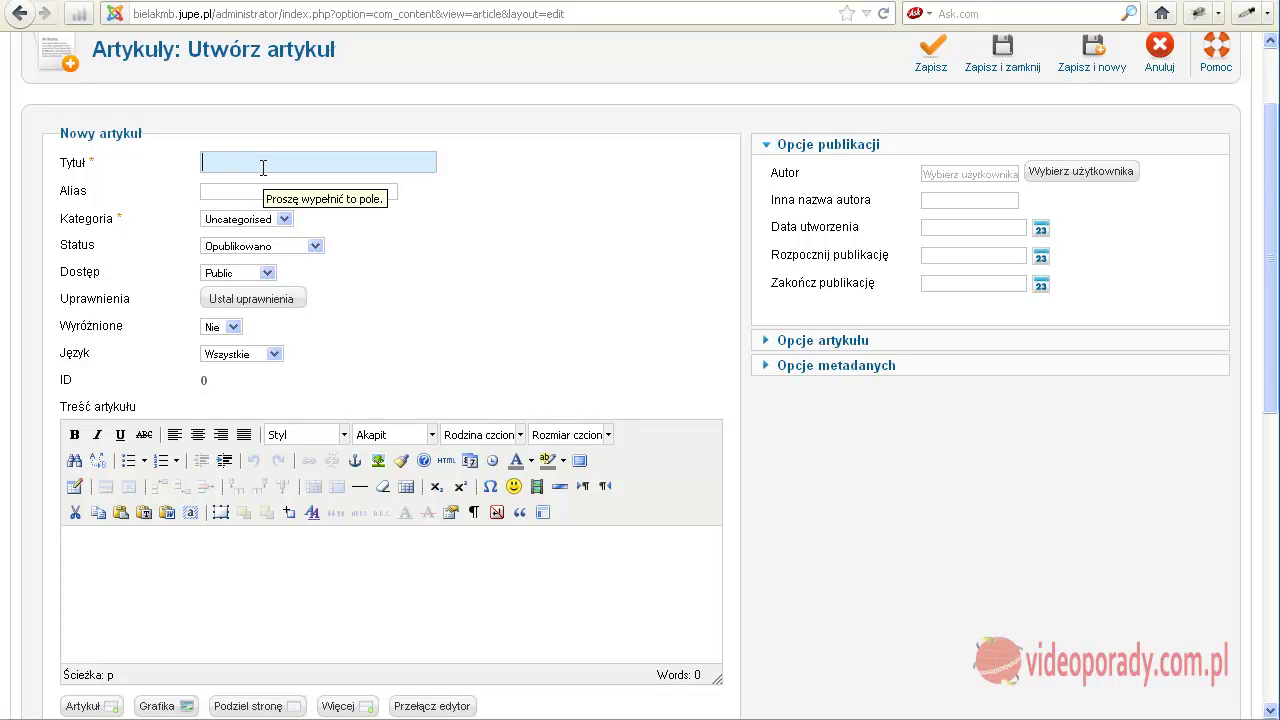
pyautogui.write('M')
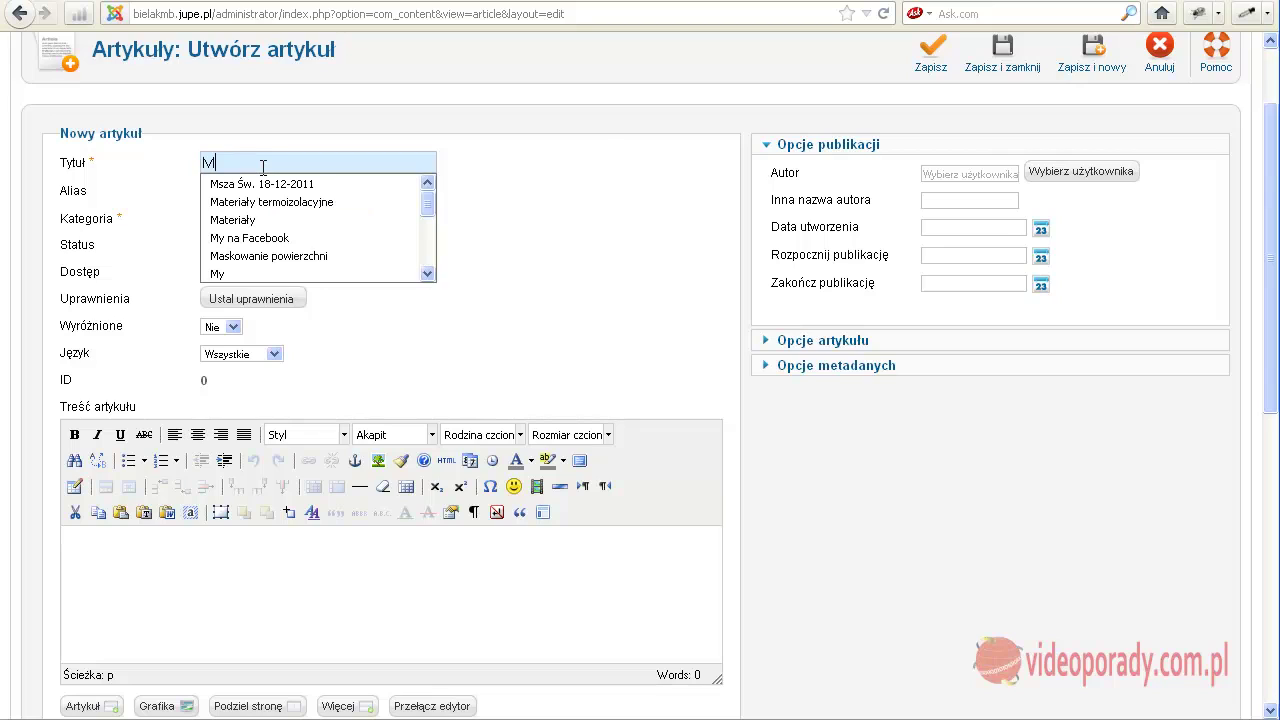
pyautogui.write('ój pie')
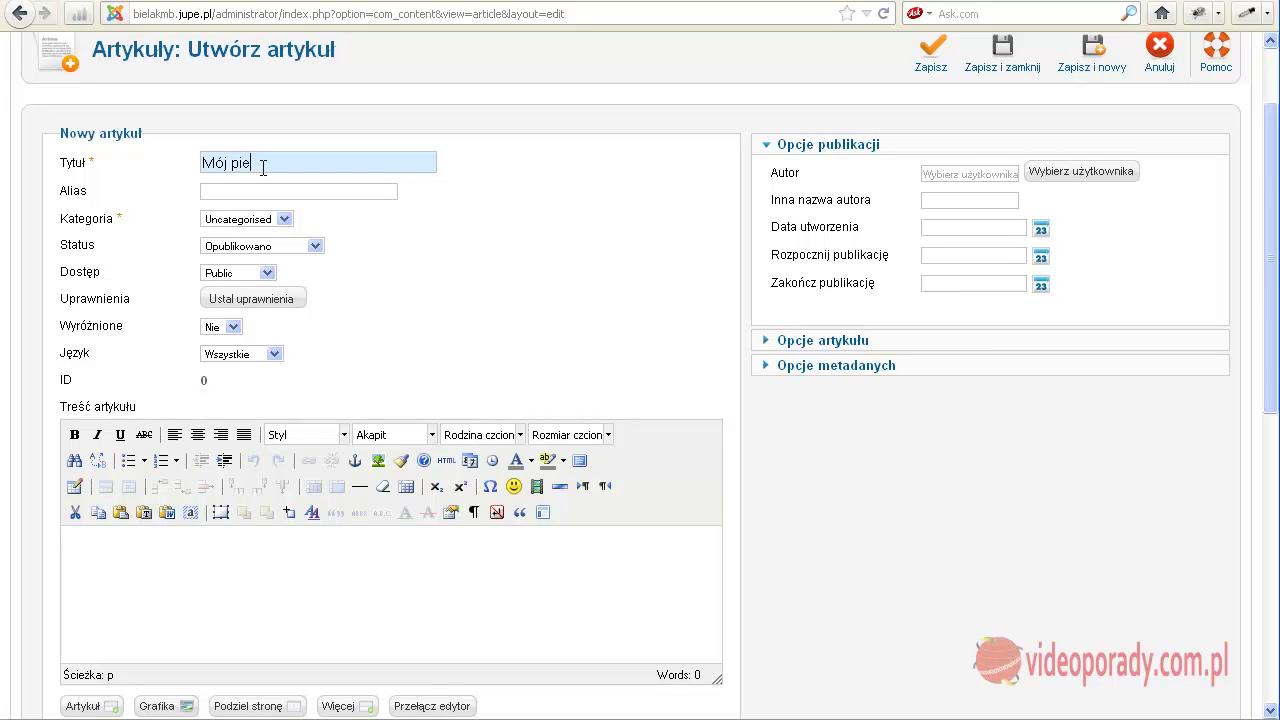
pyautogui.write('rwszy artykuł')
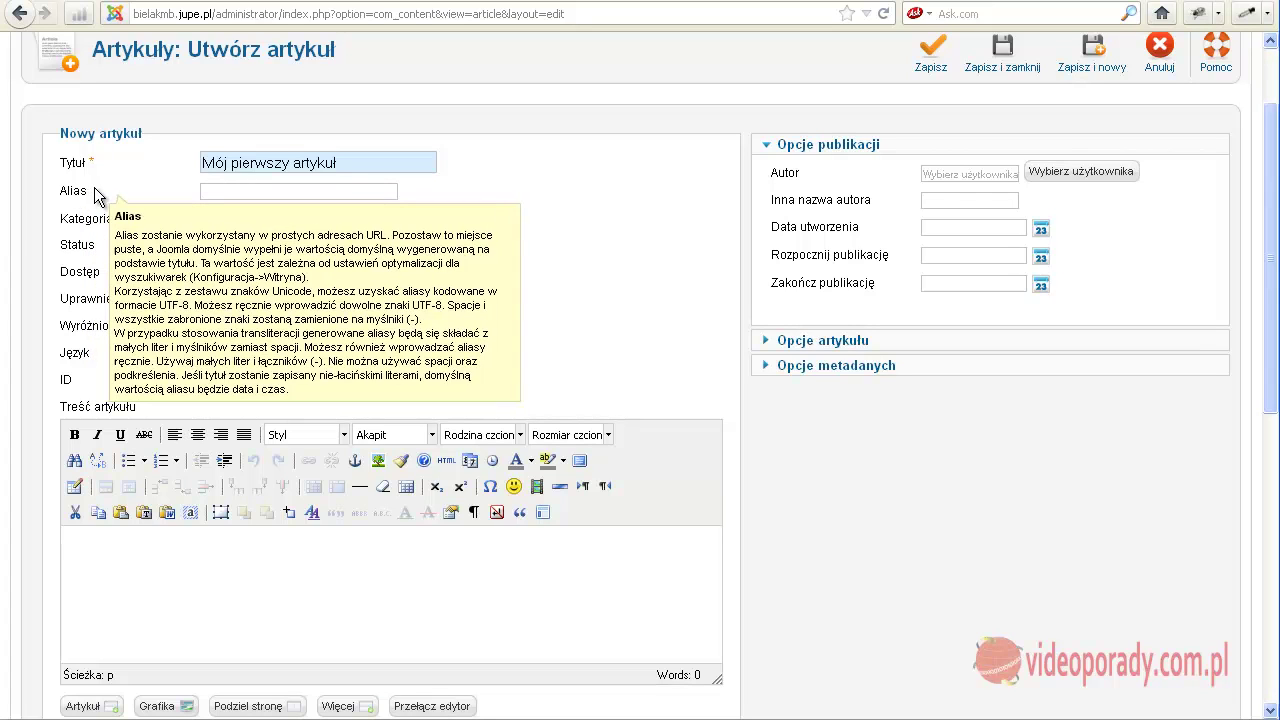
pyautogui.click(228, 191)
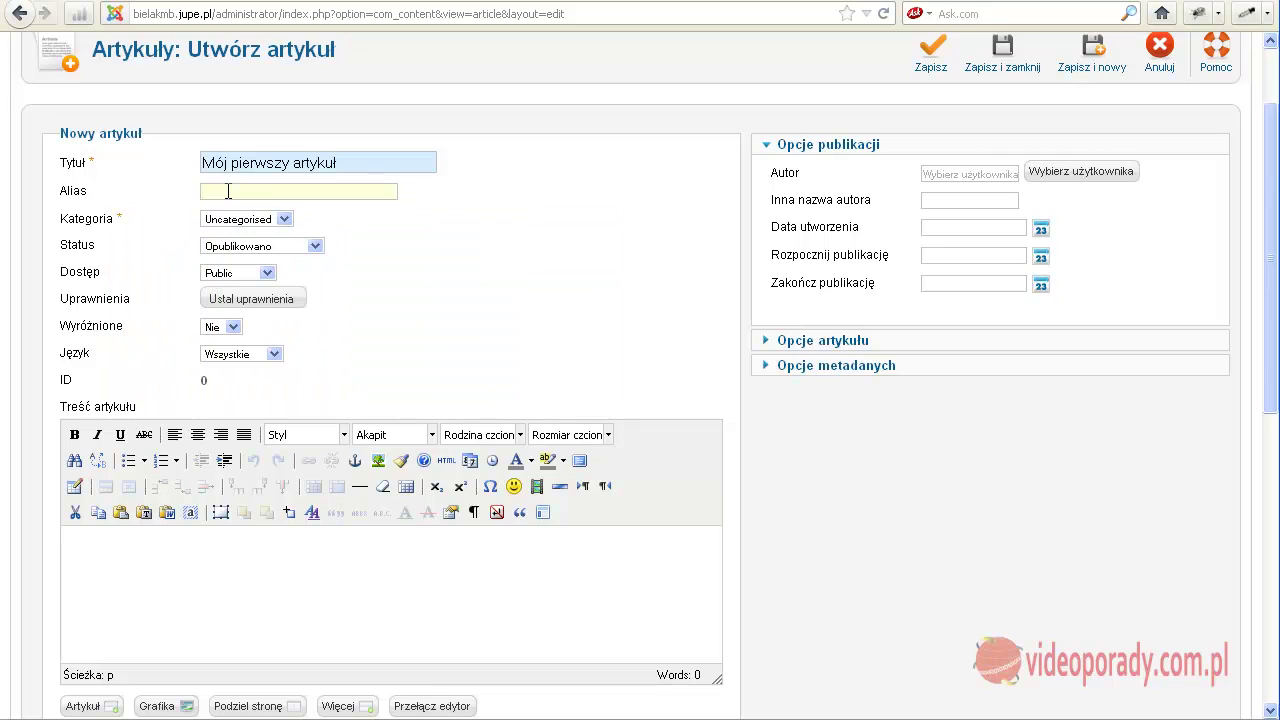
# Make the article text area taller and enter "Pierwsza treść" as the first line of content.
pyautogui.moveTo(103, 217)
pyautogui.moveTo(112, 248)
pyautogui.scroll(-4, 1000, 385)
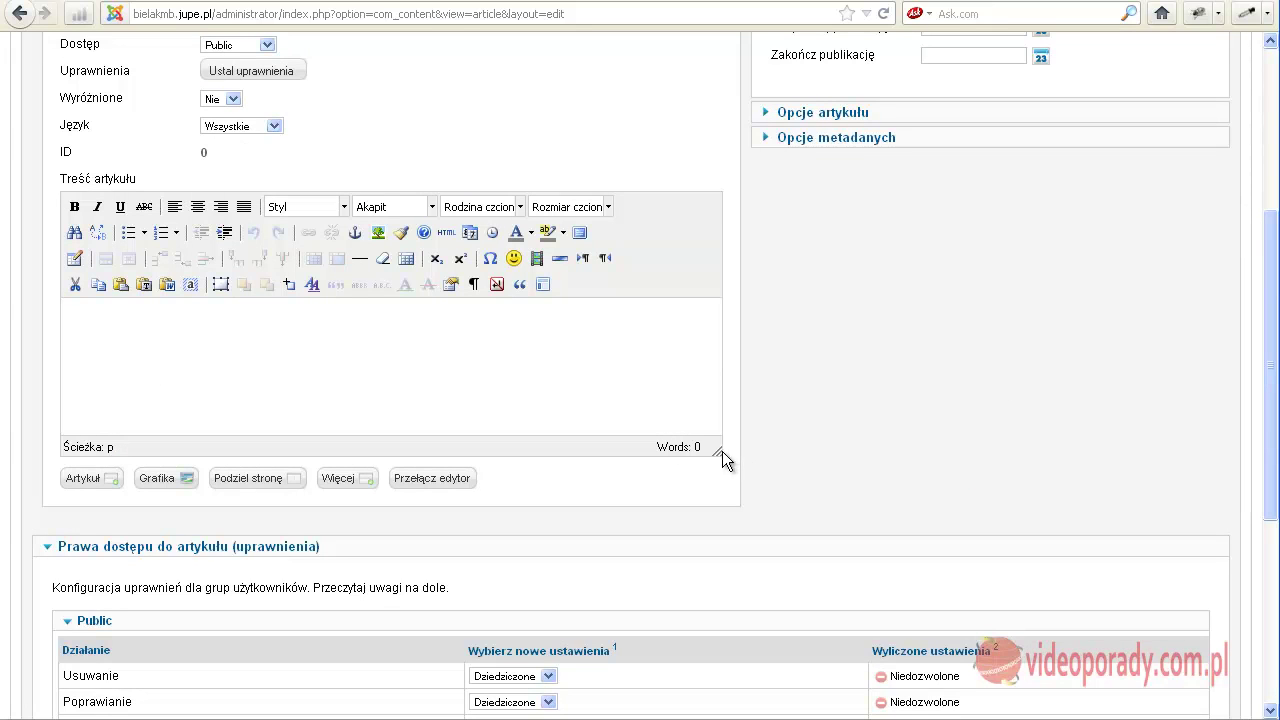
pyautogui.moveTo(714, 452); pyautogui.dragTo(700, 603)
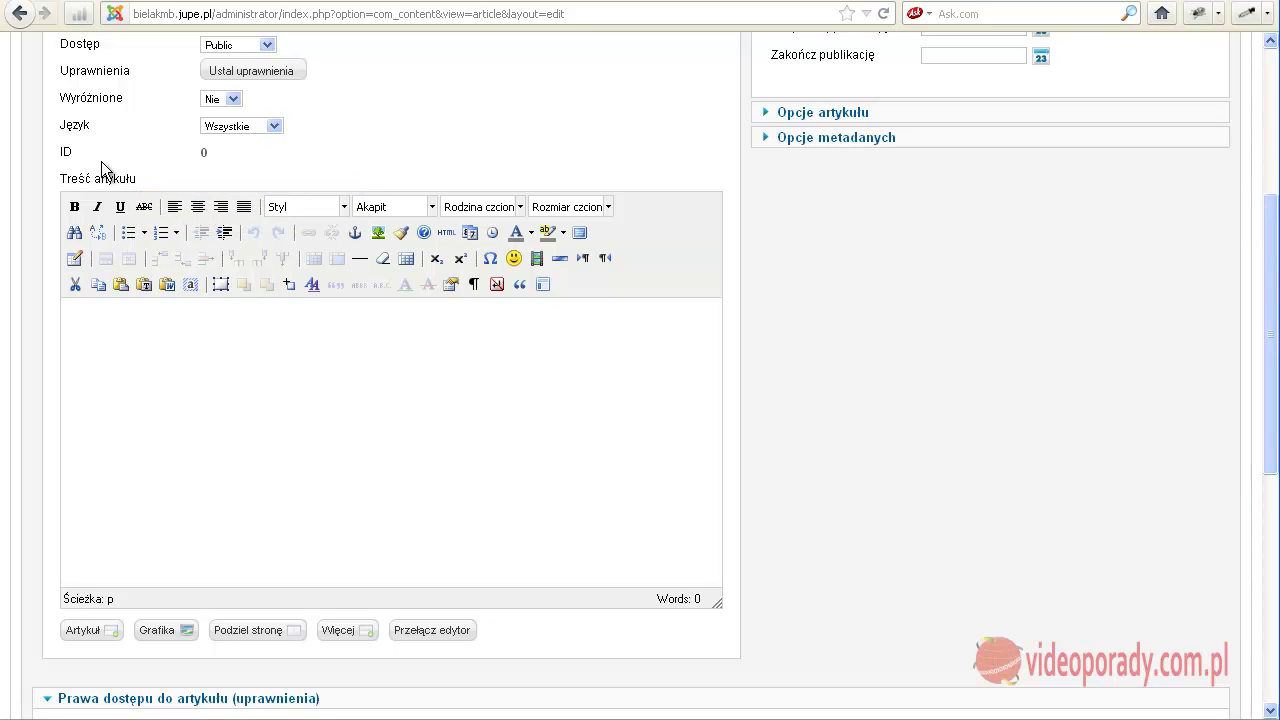
pyautogui.moveTo(103, 168)
pyautogui.write('Pierwsza treść')
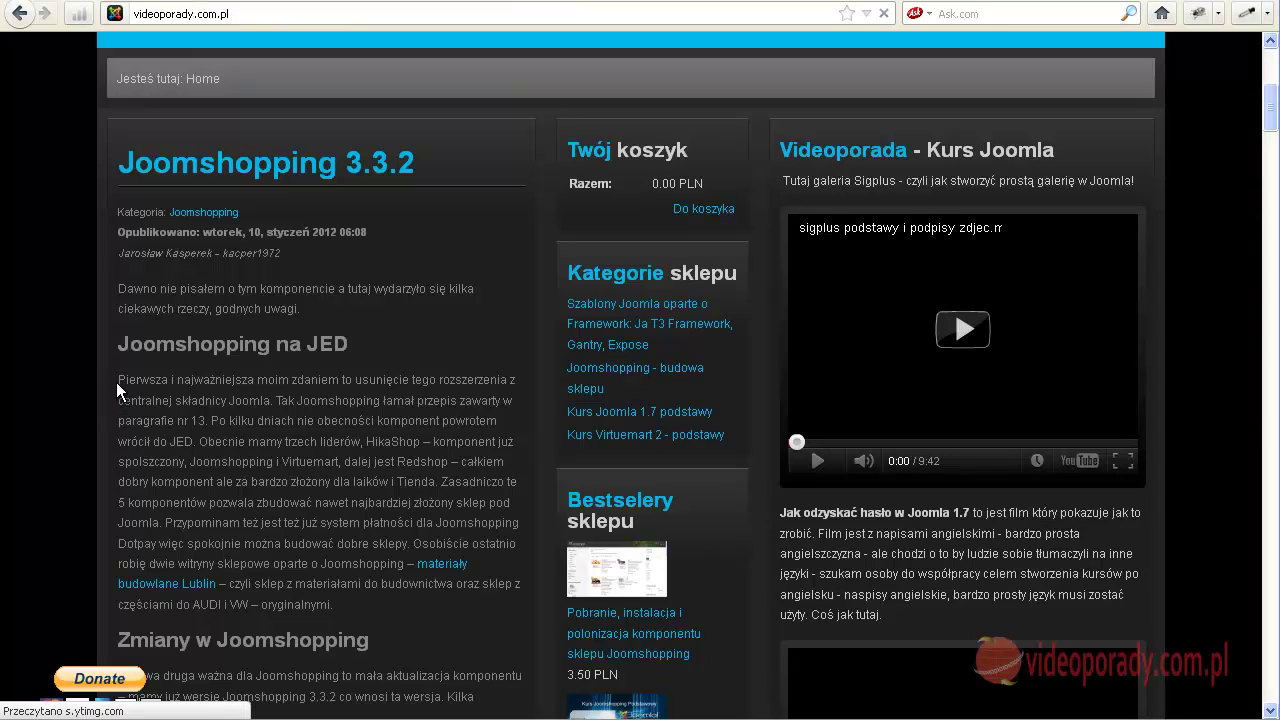
# Copy the paragraph under "Joomshopping na JED" on videoporady.com.pl, from "Pierwsza i najważniejsza" up to "oparte o Joomshopping".
pyautogui.moveTo(119, 379); pyautogui.dragTo(409, 557)
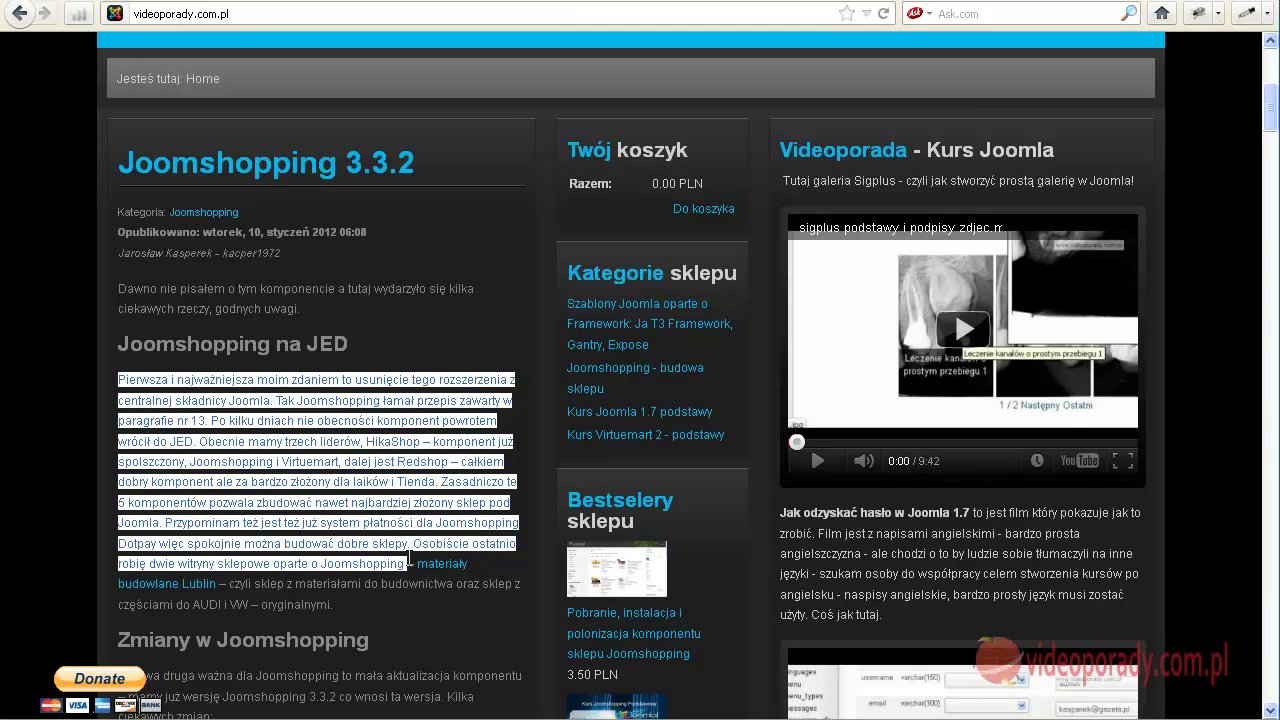
pyautogui.rightClick(278, 465)
pyautogui.click(318, 485)
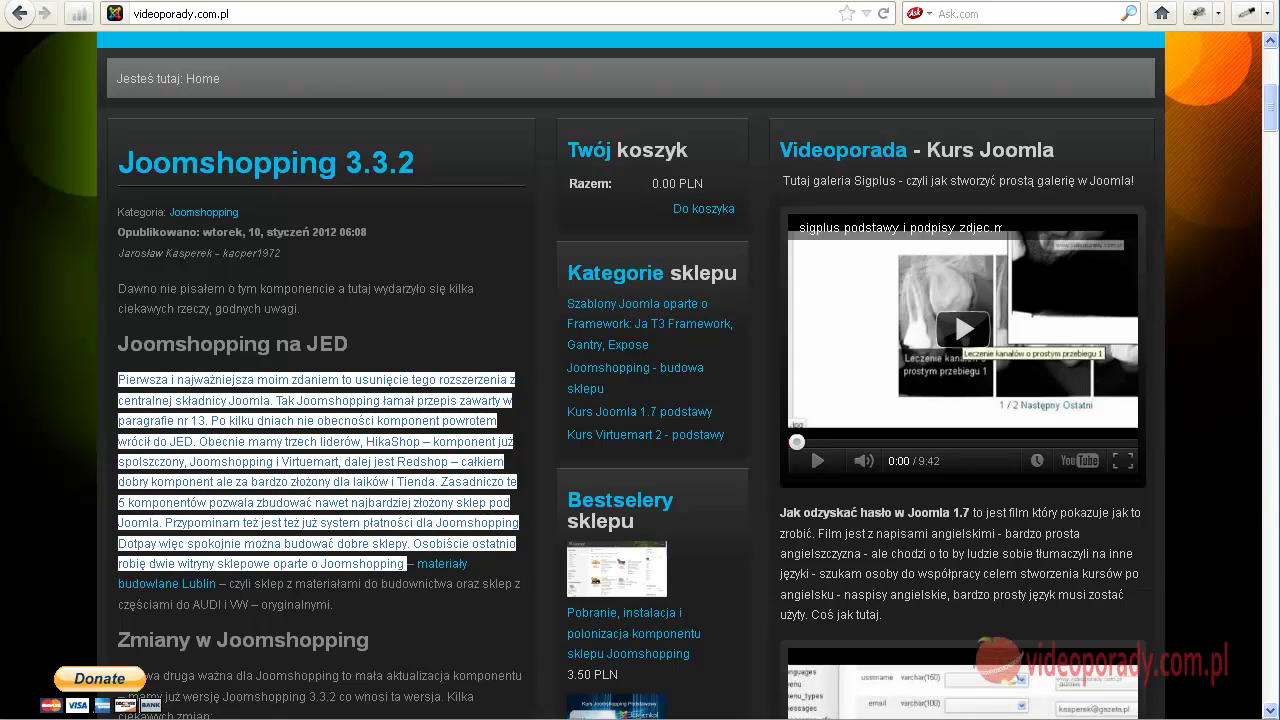
# Pass the copied text through an empty plain-text editor window and paste it below "Pierwsza treść" in the Joomla article.
pyautogui.hotkey('alt', 'Tab')
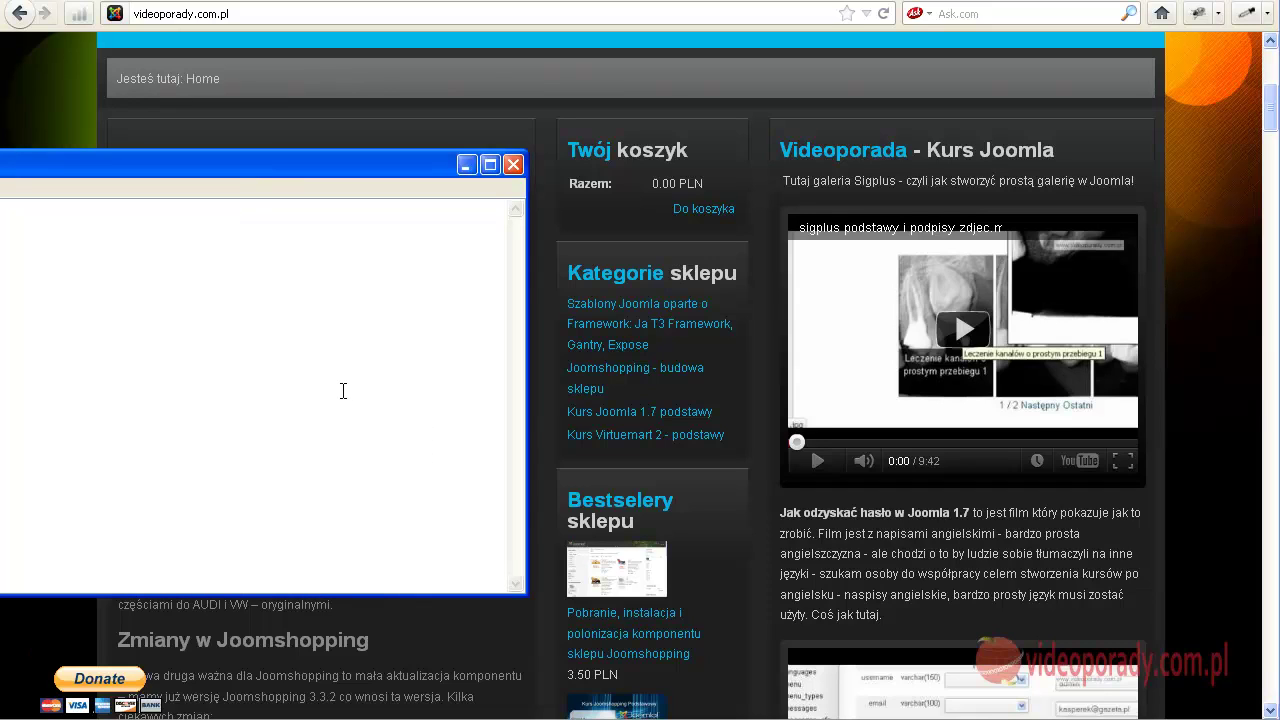
pyautogui.hotkey('ctrl', 'v')
pyautogui.hotkey('ctrl', 'a')
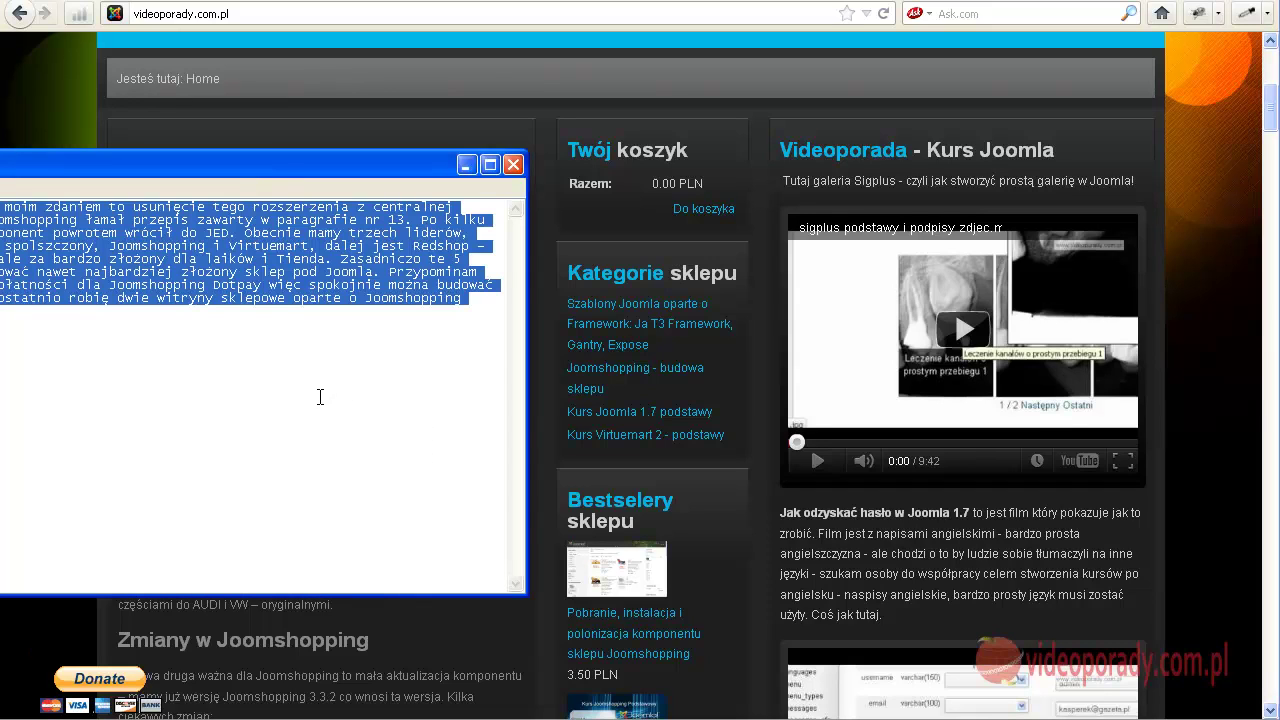
pyautogui.click(466, 164)
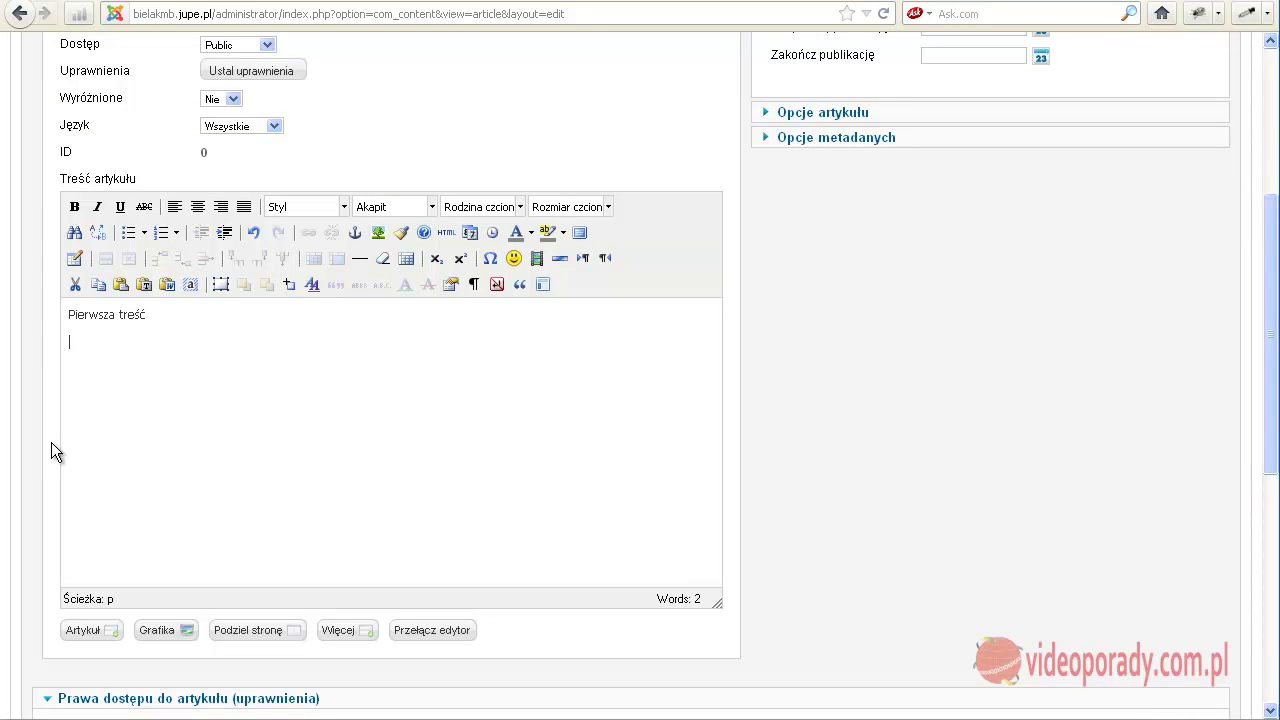
pyautogui.hotkey('ctrl', 'v')
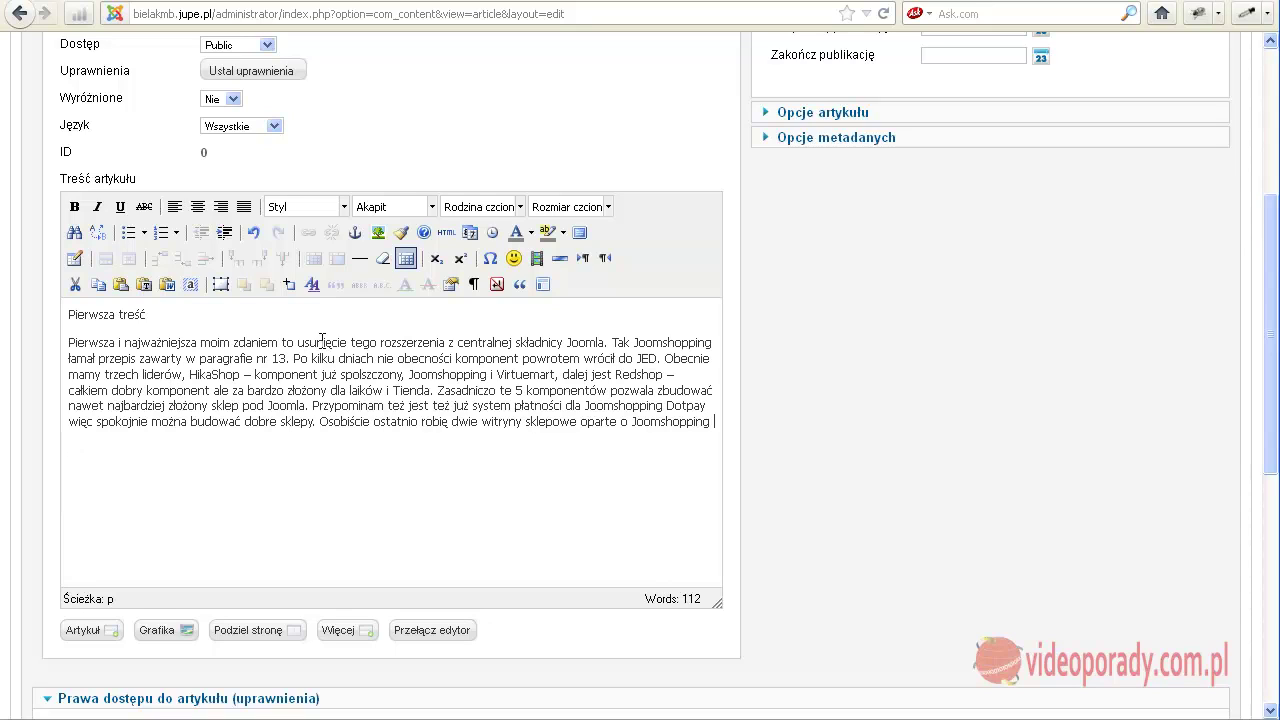
# Make the words "najważniejsza moim zdaniem to usunięc" bold in the pasted paragraph.
pyautogui.moveTo(338, 342); pyautogui.dragTo(124, 342)
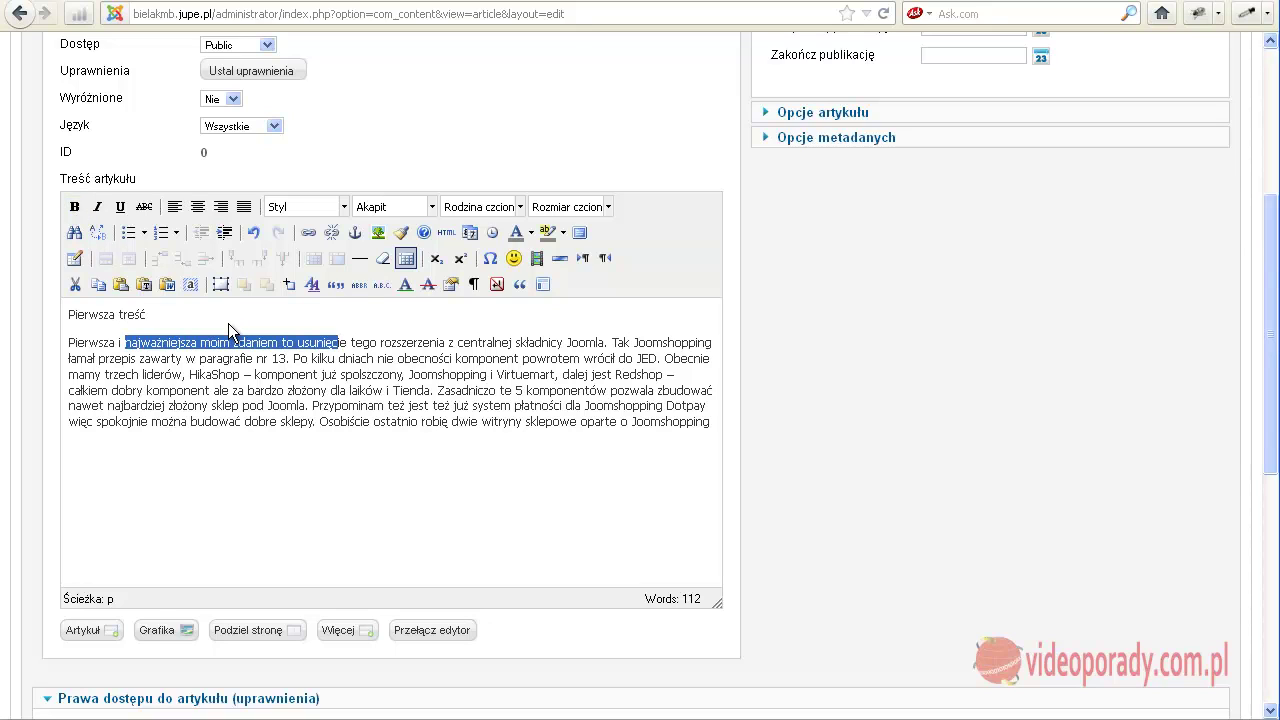
pyautogui.click(75, 207)
pyautogui.click(231, 375)
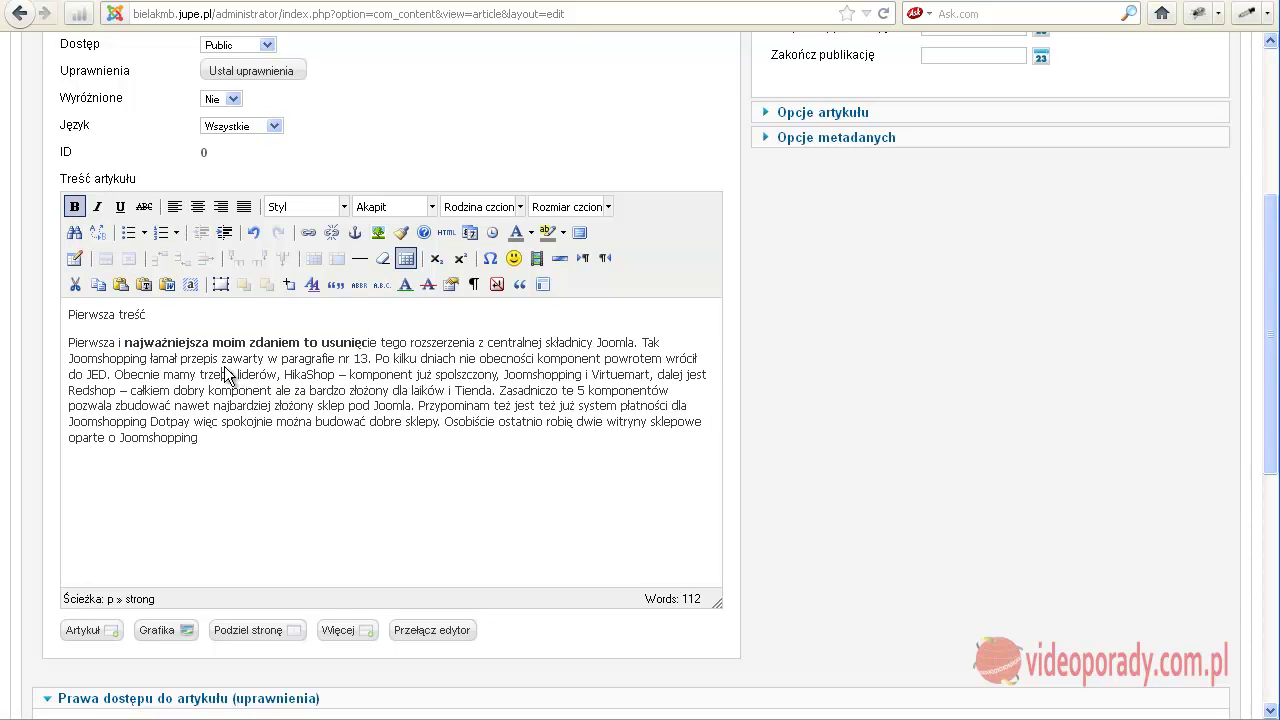
# Italicize the passage from "o kilku dniach" to "dla laików" and underline "jnie można budować dobre sk".
pyautogui.moveTo(382, 358); pyautogui.dragTo(254, 421)
pyautogui.click(97, 207)
pyautogui.click(119, 207)
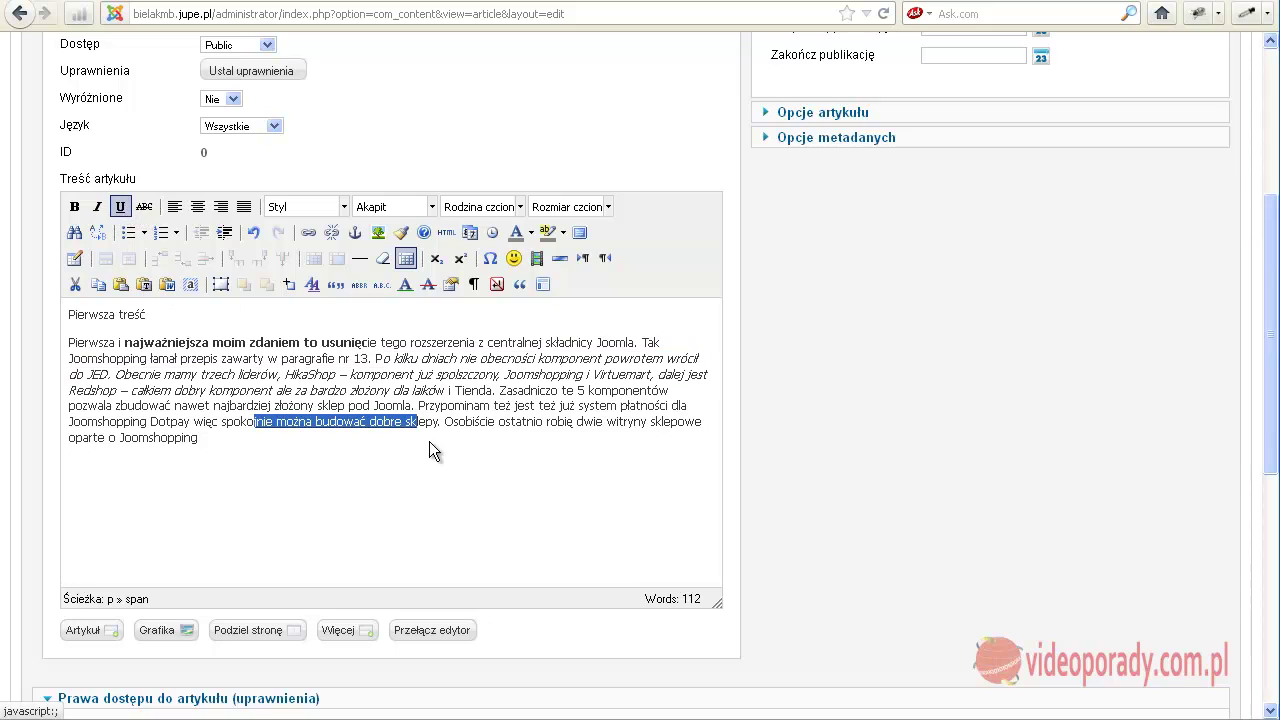
# Add a bulleted list below the paragraph with the items "sfcsdfhks", "dksjhn ds" and "dj fcojdsfc pods".
pyautogui.click(299, 450)
pyautogui.press('Return')
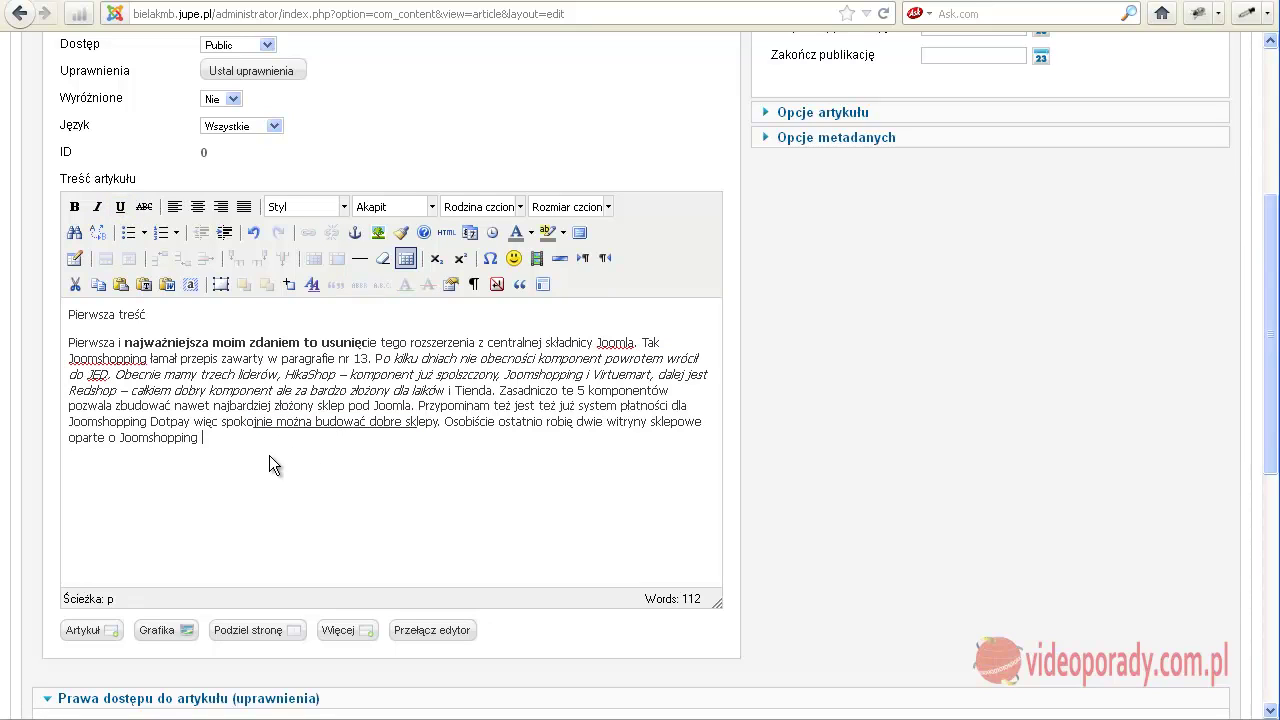
pyautogui.click(129, 236)
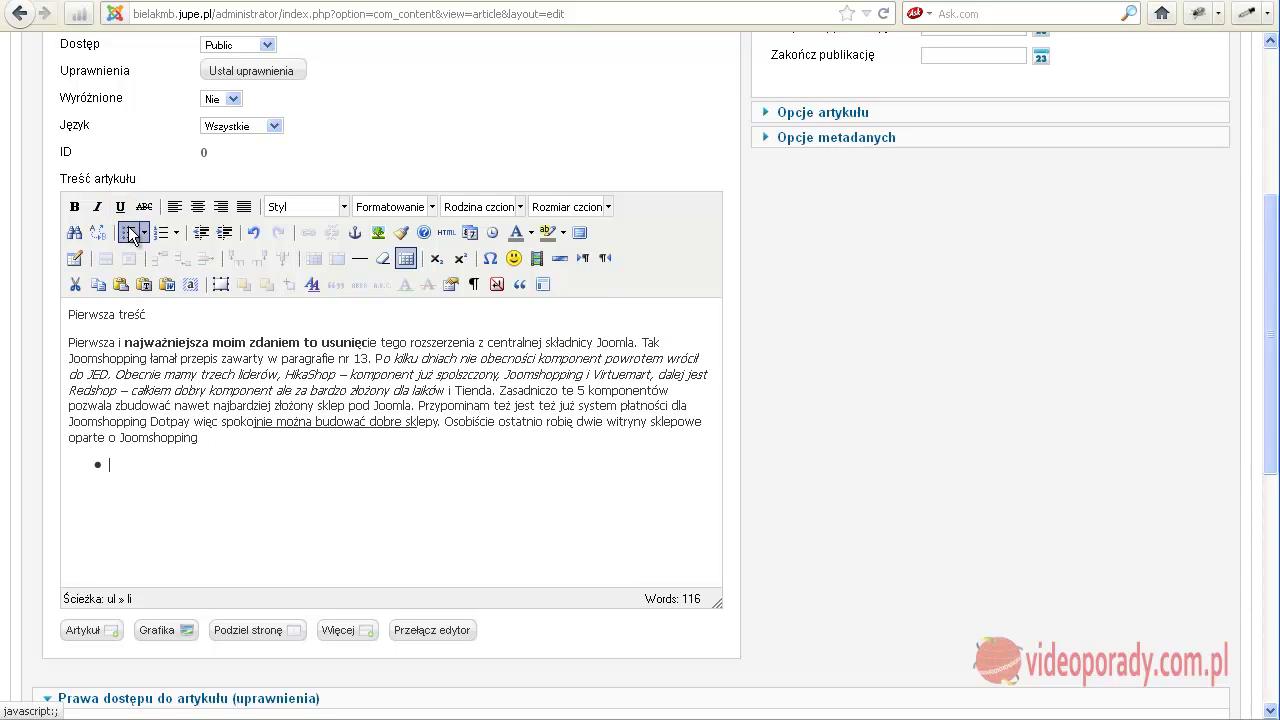
pyautogui.write('sfcsdfhks')
pyautogui.press('Return')
pyautogui.write('dksihn ds')
pyautogui.press('Return')
pyautogui.write('dj fcojdsfc pods')
pyautogui.press('Return')
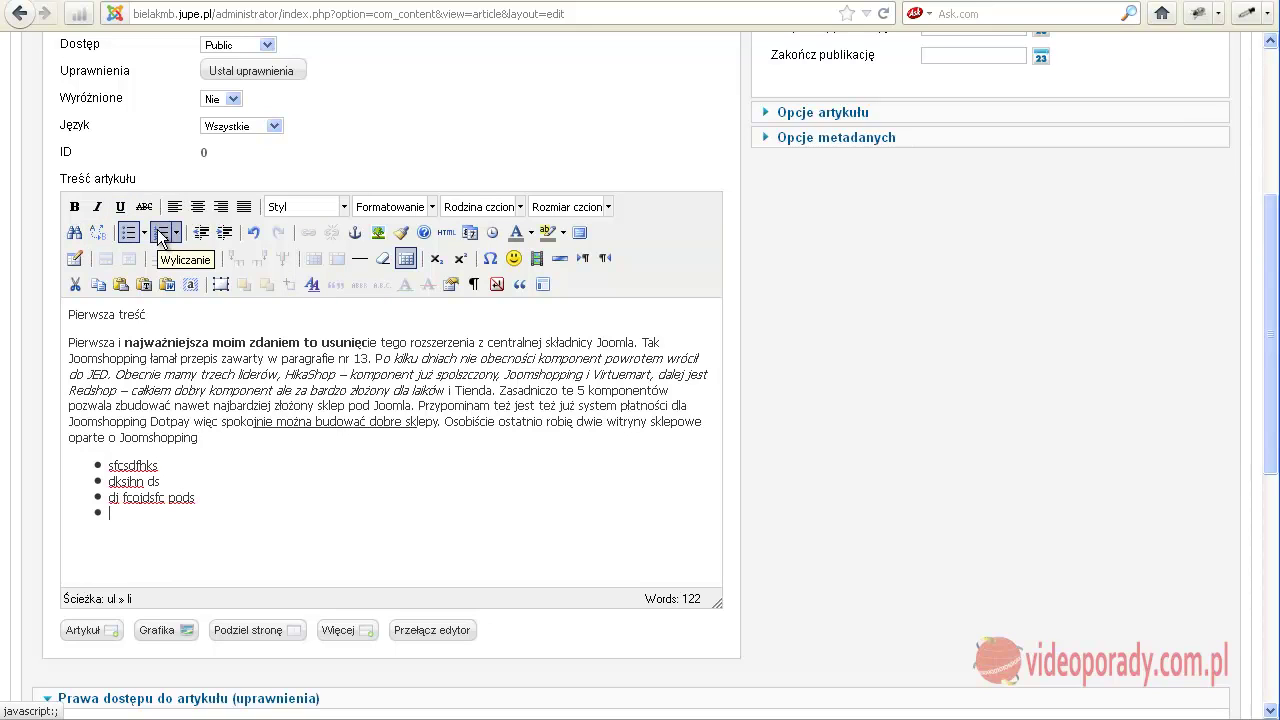
pyautogui.press('Return')
# Add a numbered list below the bullets with the items "dcjf ds", "d ljcl;ds" and "dj vcolds".
pyautogui.click(159, 233)
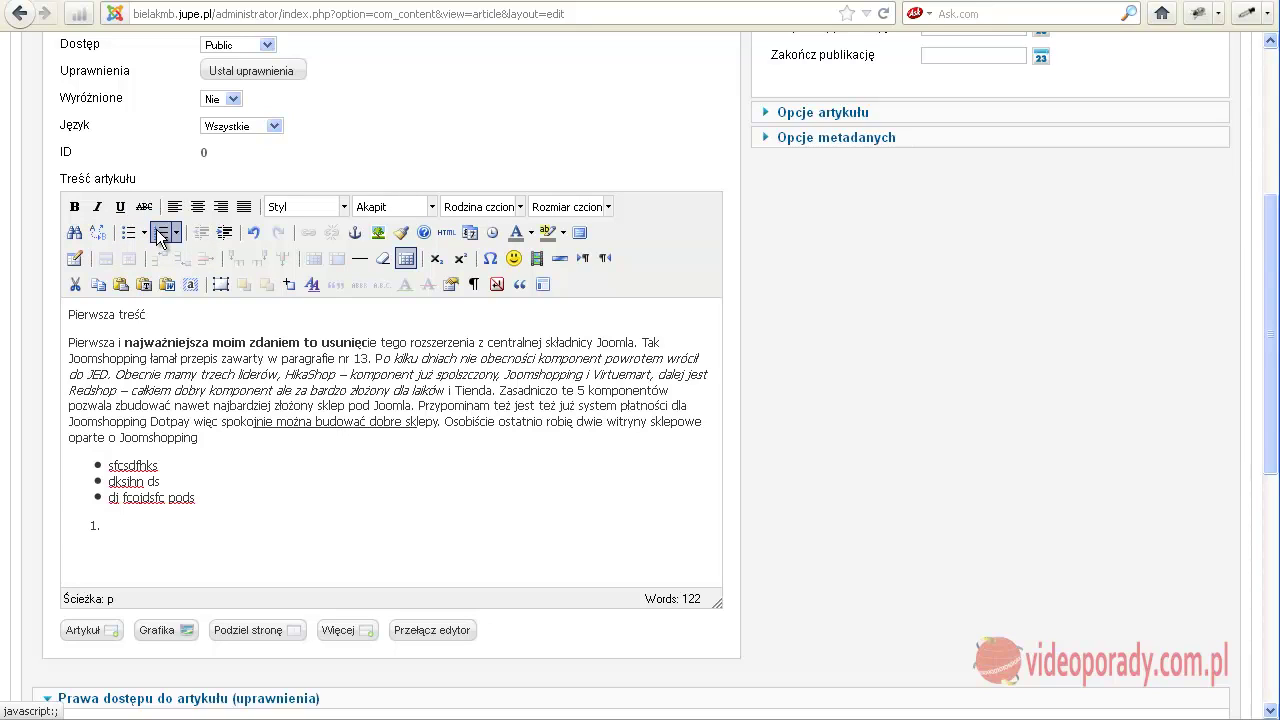
pyautogui.write('dcjf ds')
pyautogui.press('Return')
pyautogui.write('d lcl;ds ')
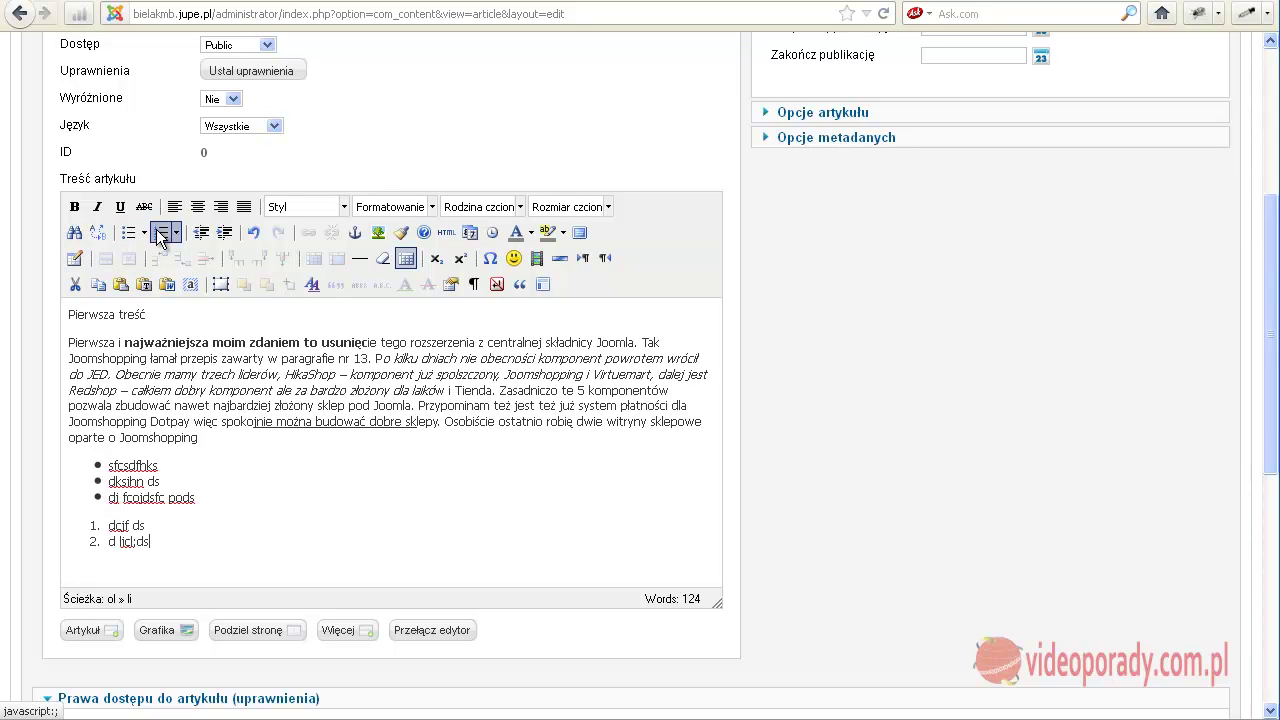
pyautogui.write('dj vcolds')
pyautogui.press('Return')
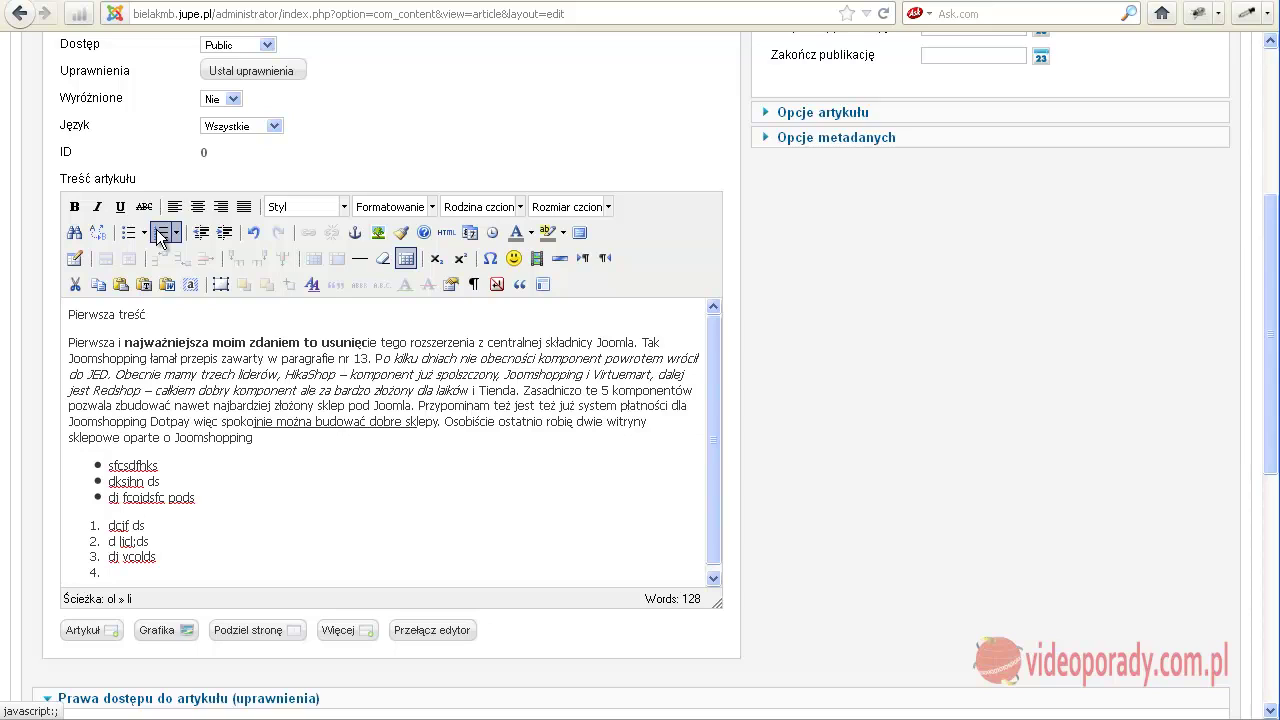
pyautogui.click(159, 233)
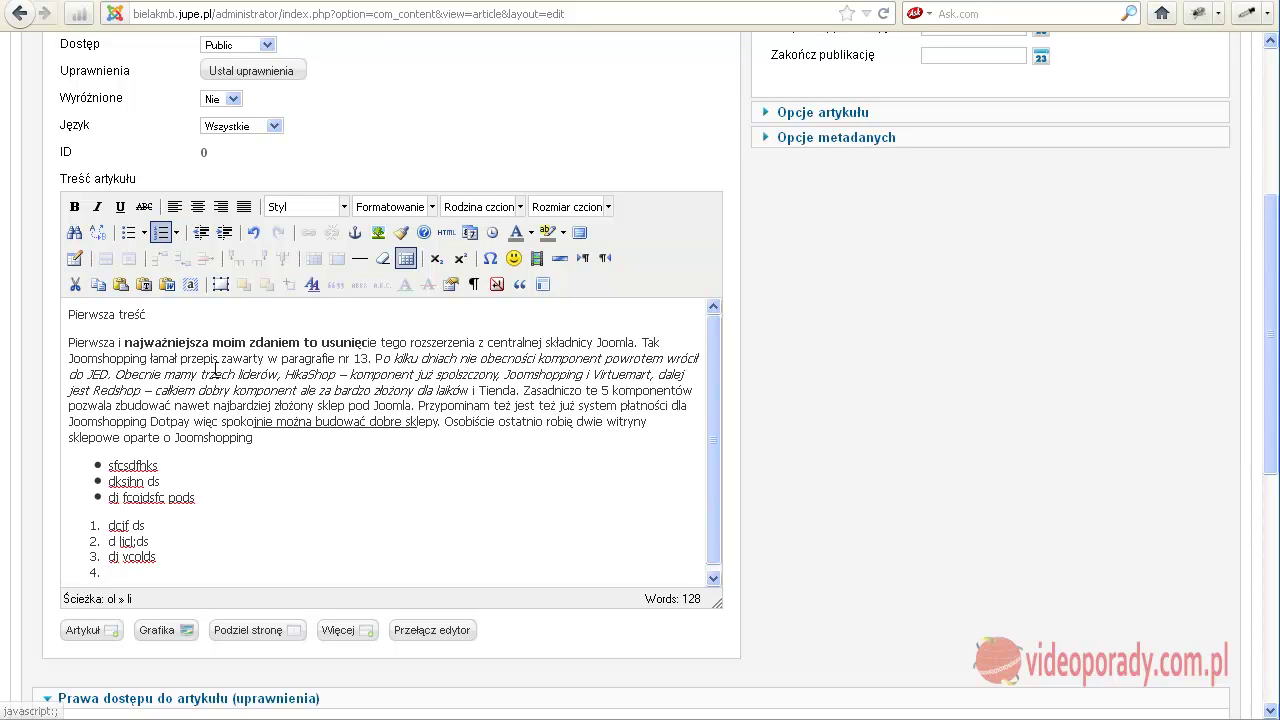
pyautogui.press('Return')
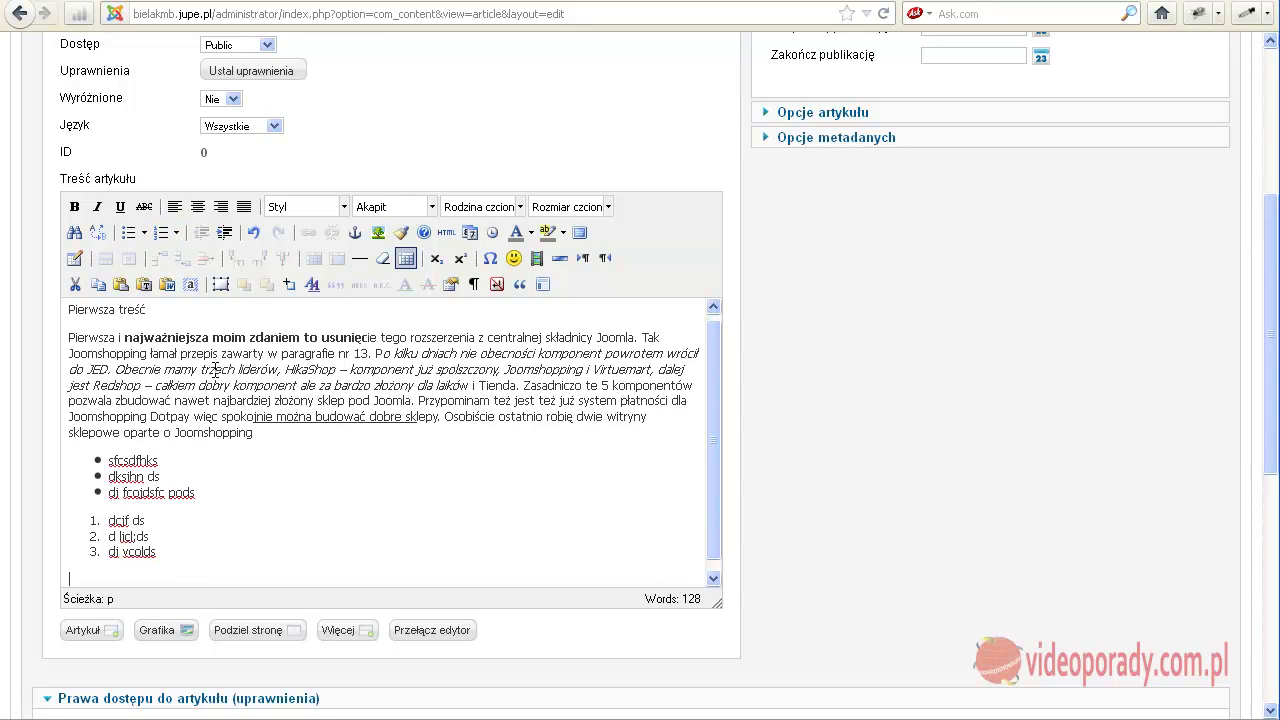
# Undo the whole numbered list, keeping the bulleted list above it.
pyautogui.click(252, 236)
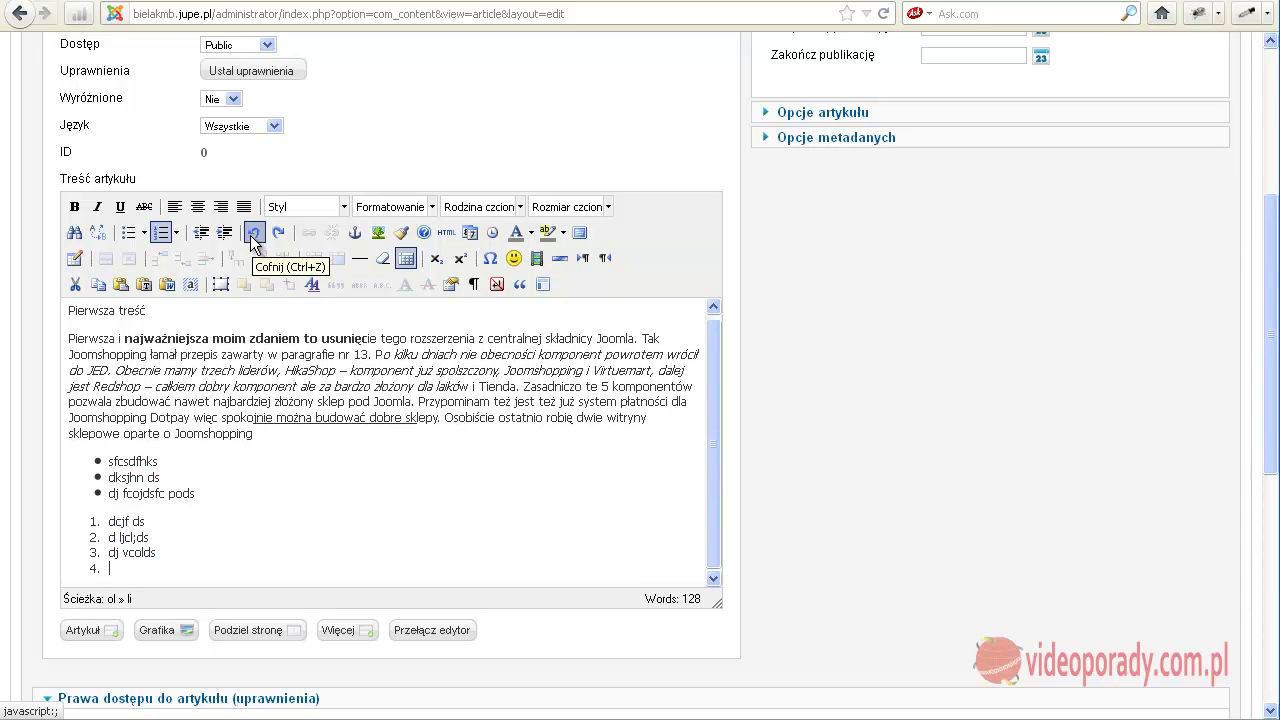
pyautogui.click(252, 236)
pyautogui.click(252, 236)
pyautogui.click(251, 240)
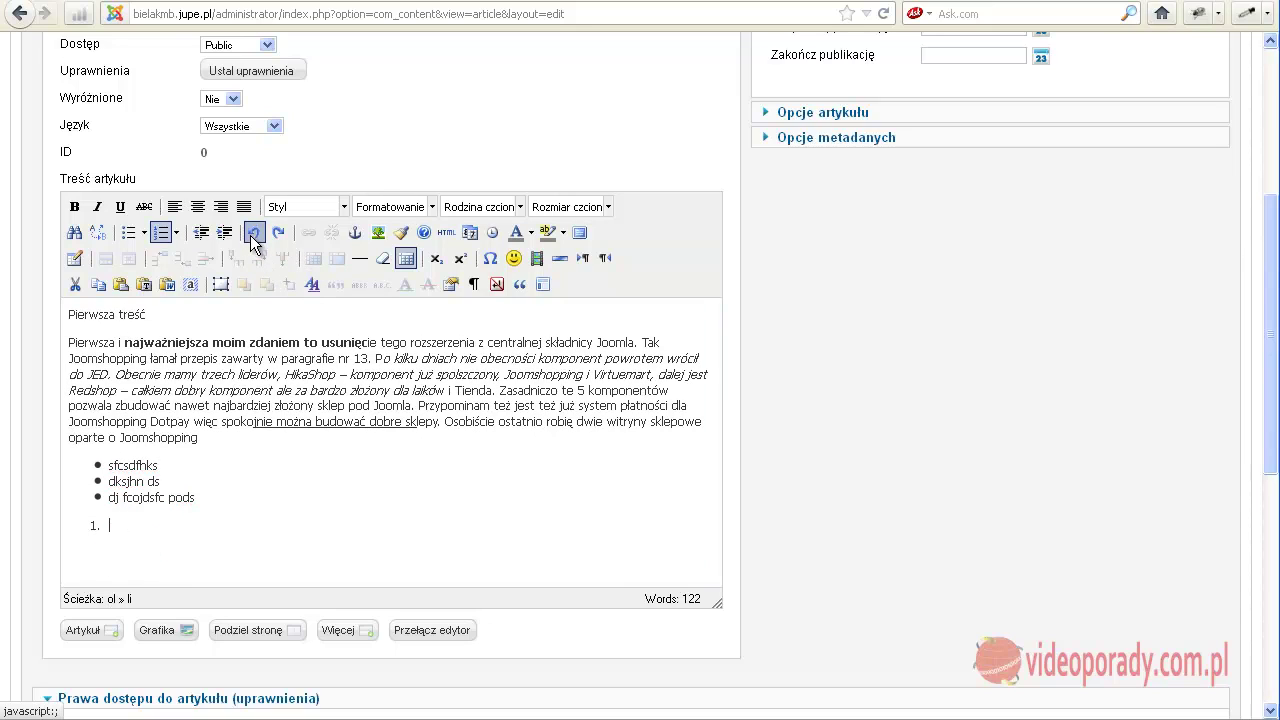
pyautogui.click(251, 240)
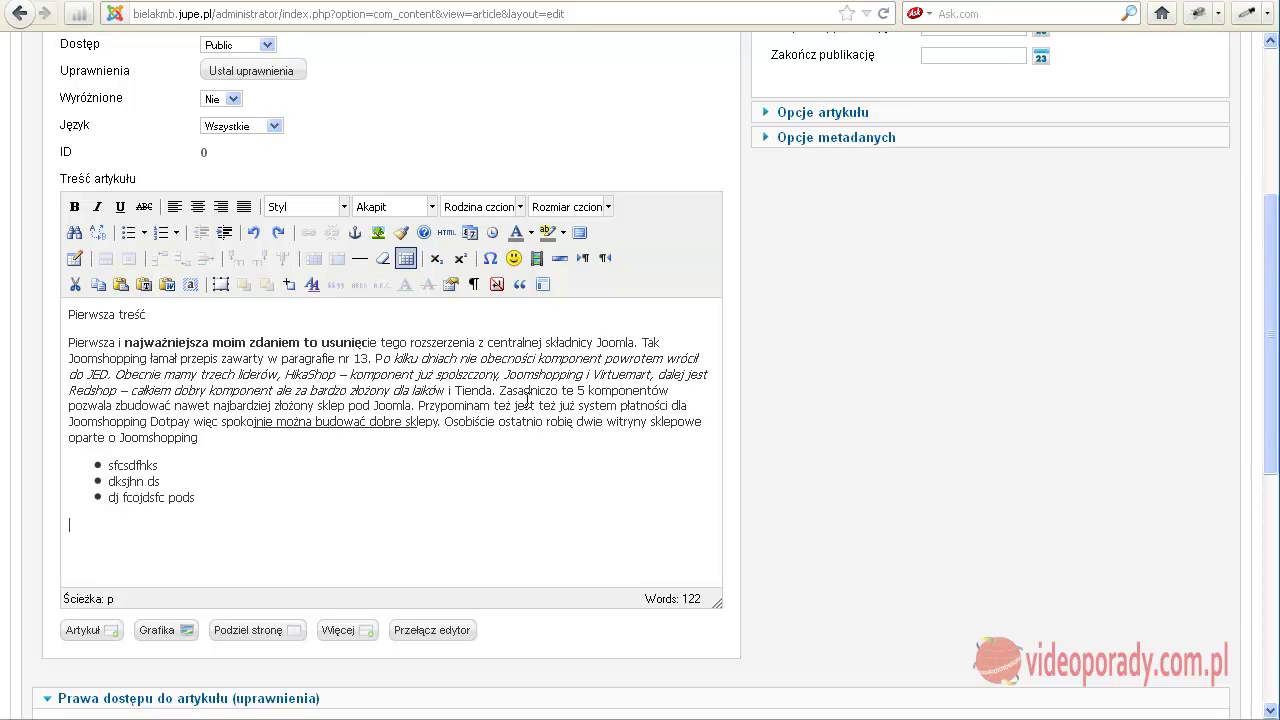
# Save the article without closing it and look over its saved settings and content.
pyautogui.scroll(5, 527, 400)
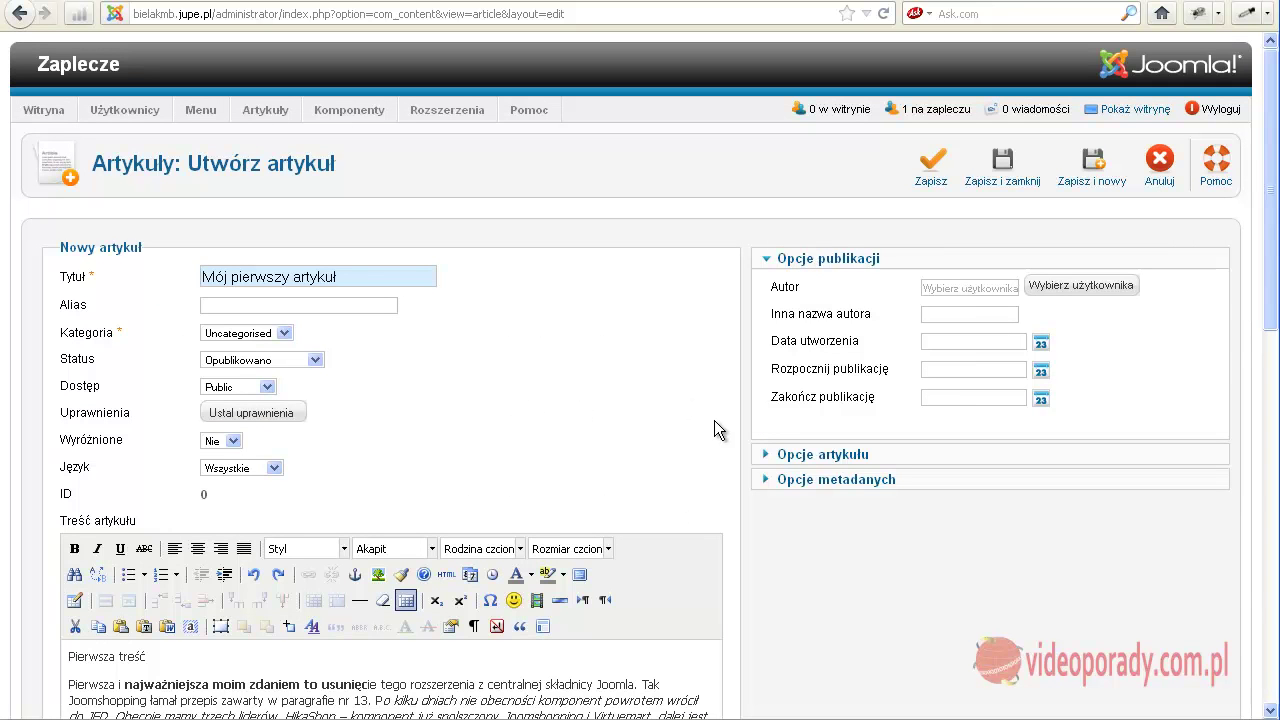
pyautogui.click(929, 172)
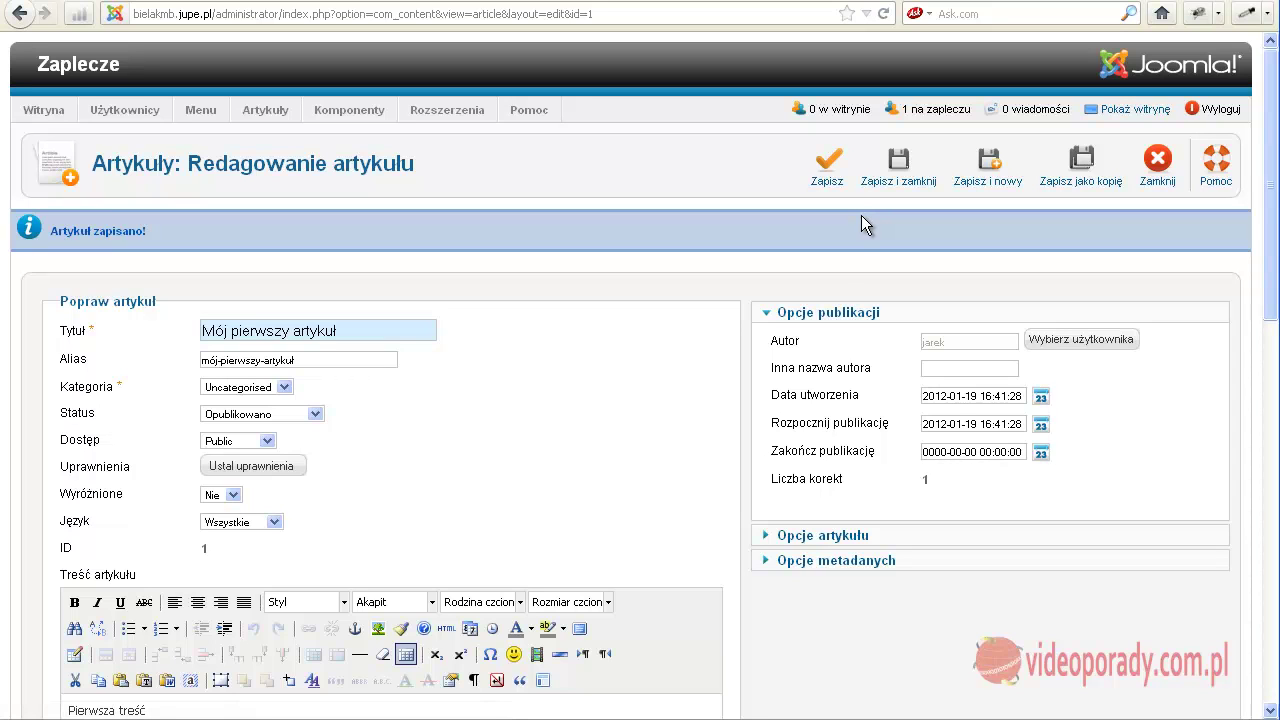
pyautogui.scroll(-4, 758, 265)
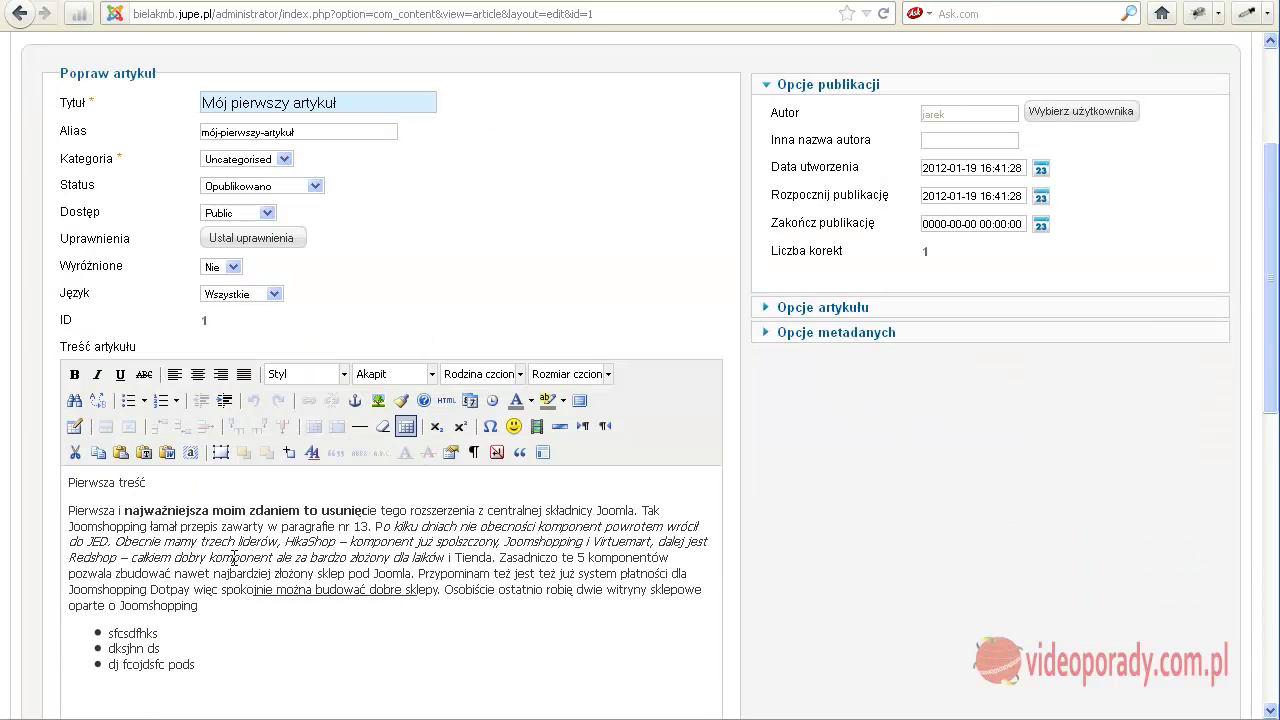
pyautogui.scroll(4, 726, 501)
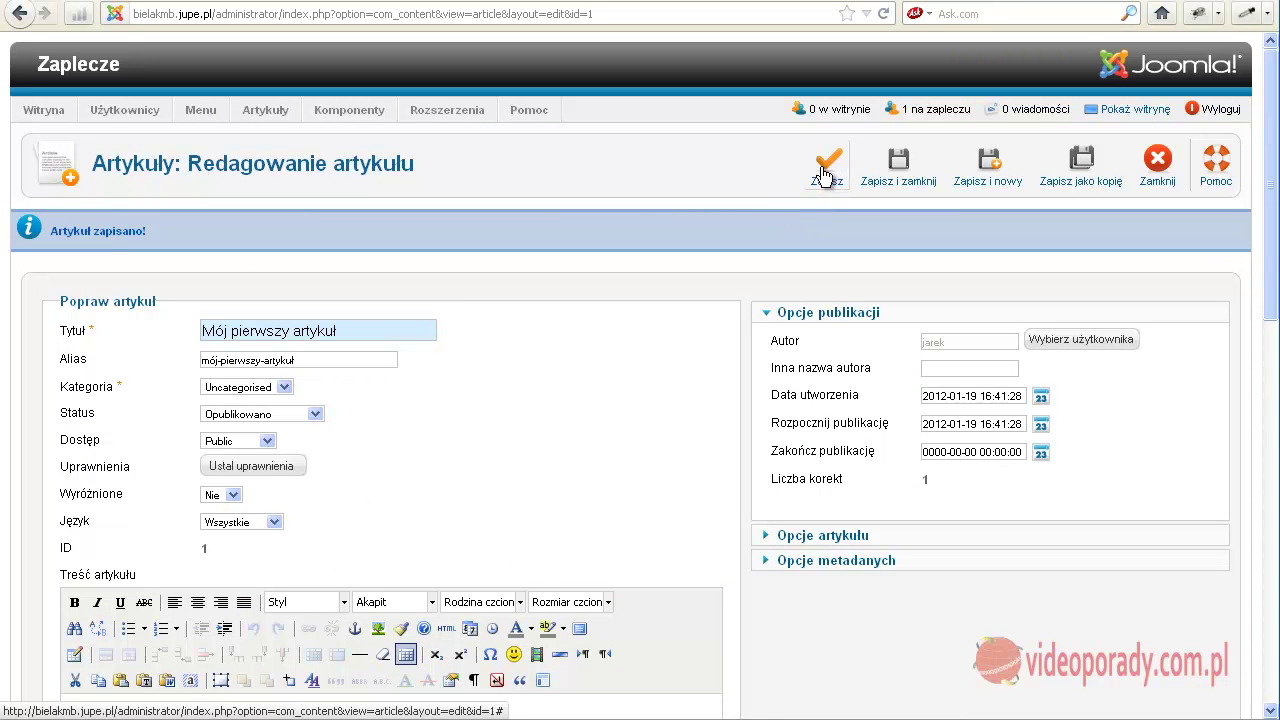
pyautogui.scroll(-4, 352, 482)
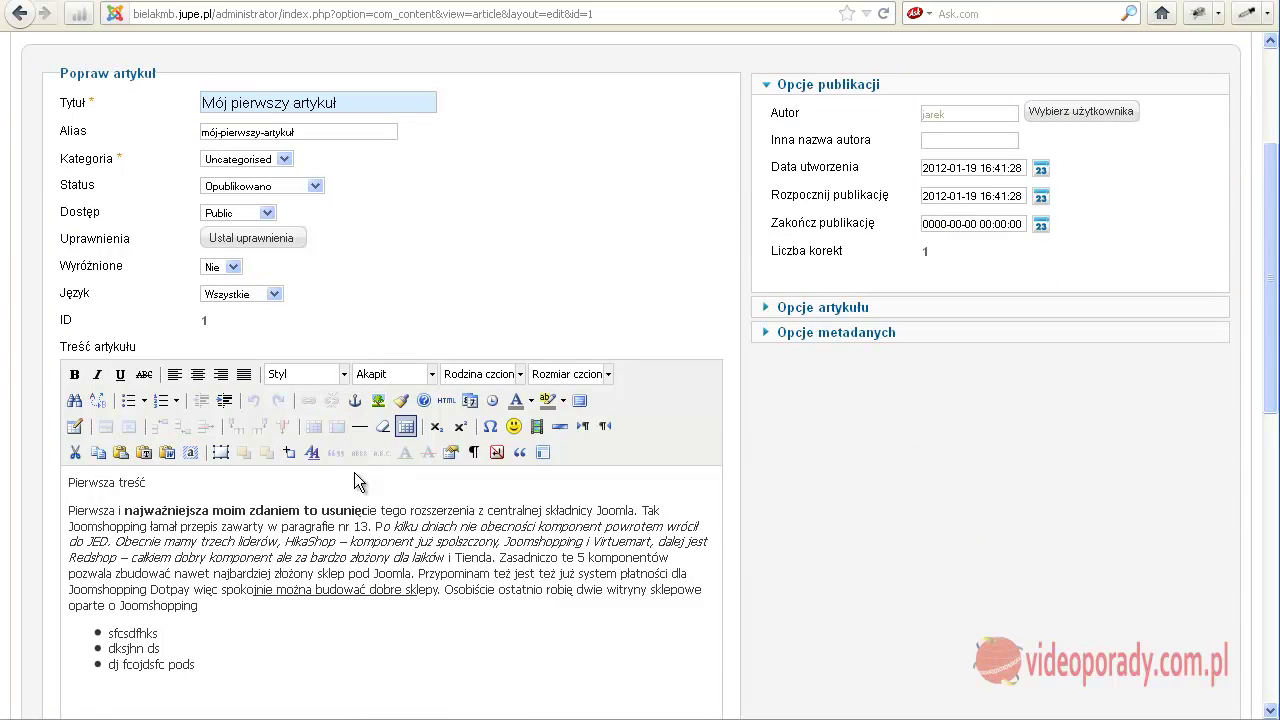
# Save and close the article, and reopen "Mój pierwszy artykuł" from the article list.
pyautogui.scroll(4, 354, 471)
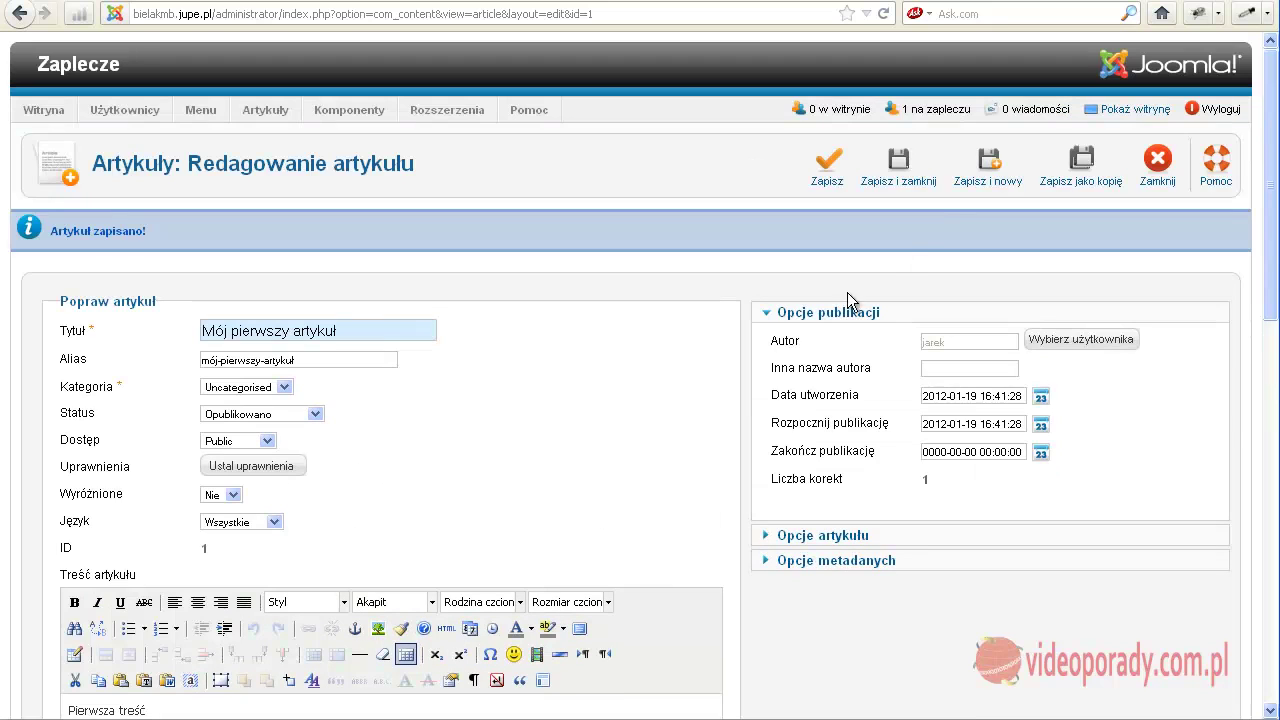
pyautogui.click(899, 163)
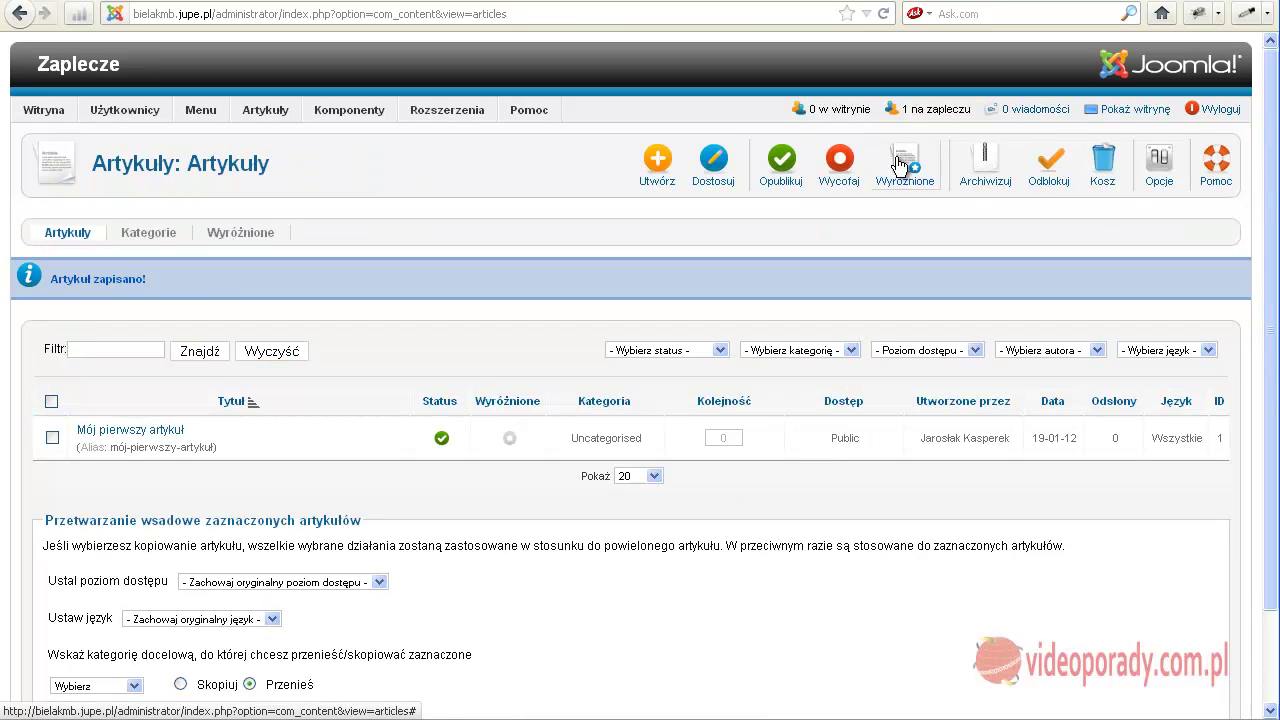
pyautogui.click(145, 431)
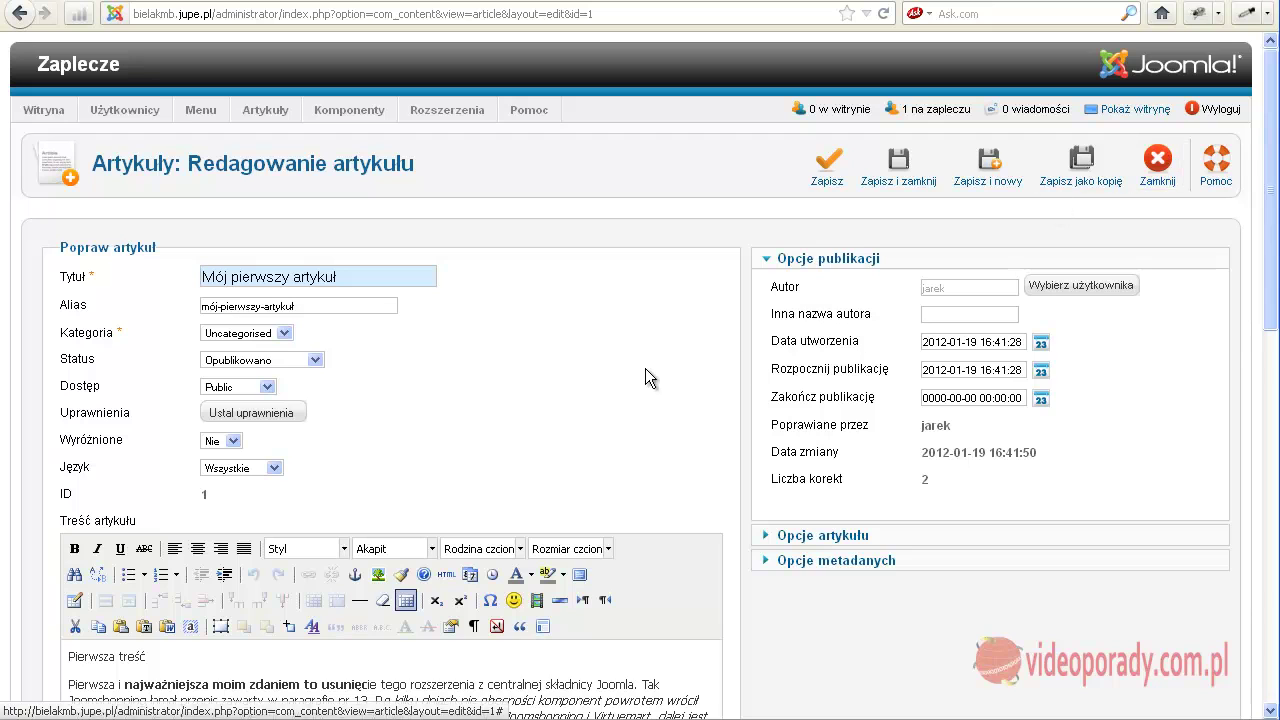
# Look over the article, save it again without closing it and preview the public site's home page.
pyautogui.scroll(-8, 645, 368)
pyautogui.scroll(8, 647, 424)
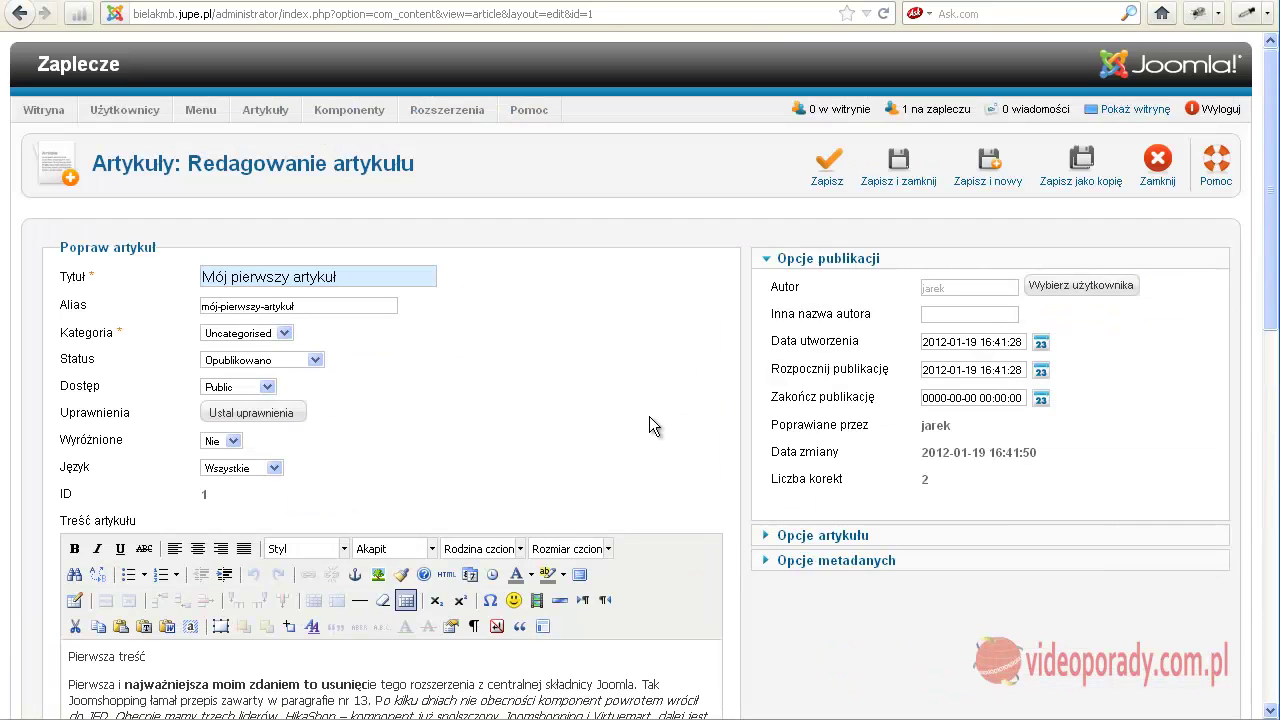
pyautogui.click(838, 165)
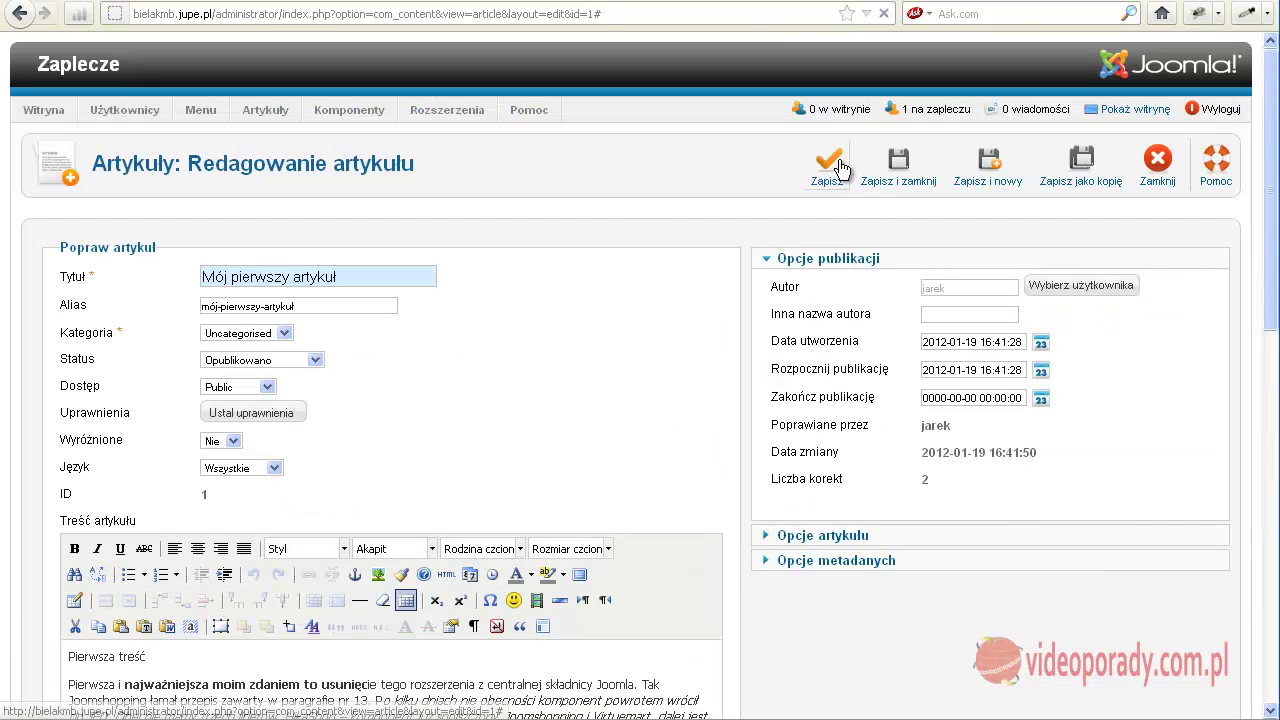
pyautogui.click(1125, 109)
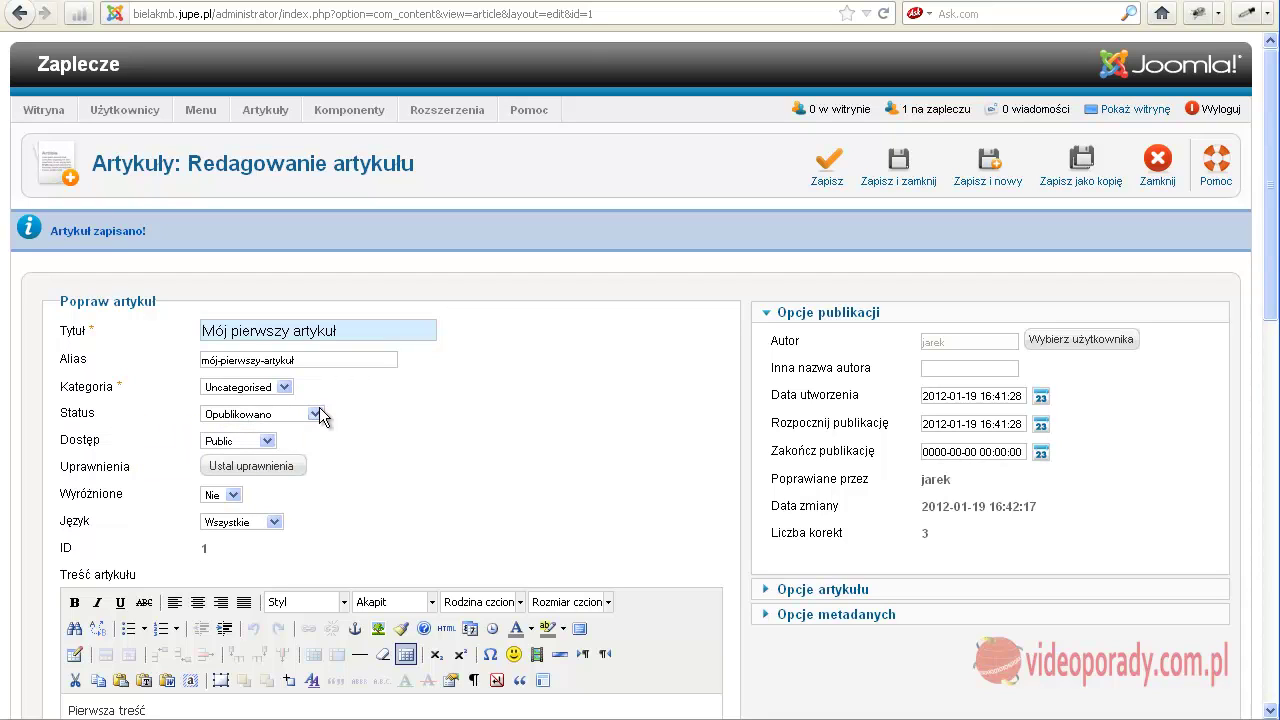
# Set the article's Wyróżnione option to Tak and save it without closing.
pyautogui.click(233, 495)
pyautogui.click(214, 524)
pyautogui.click(836, 170)
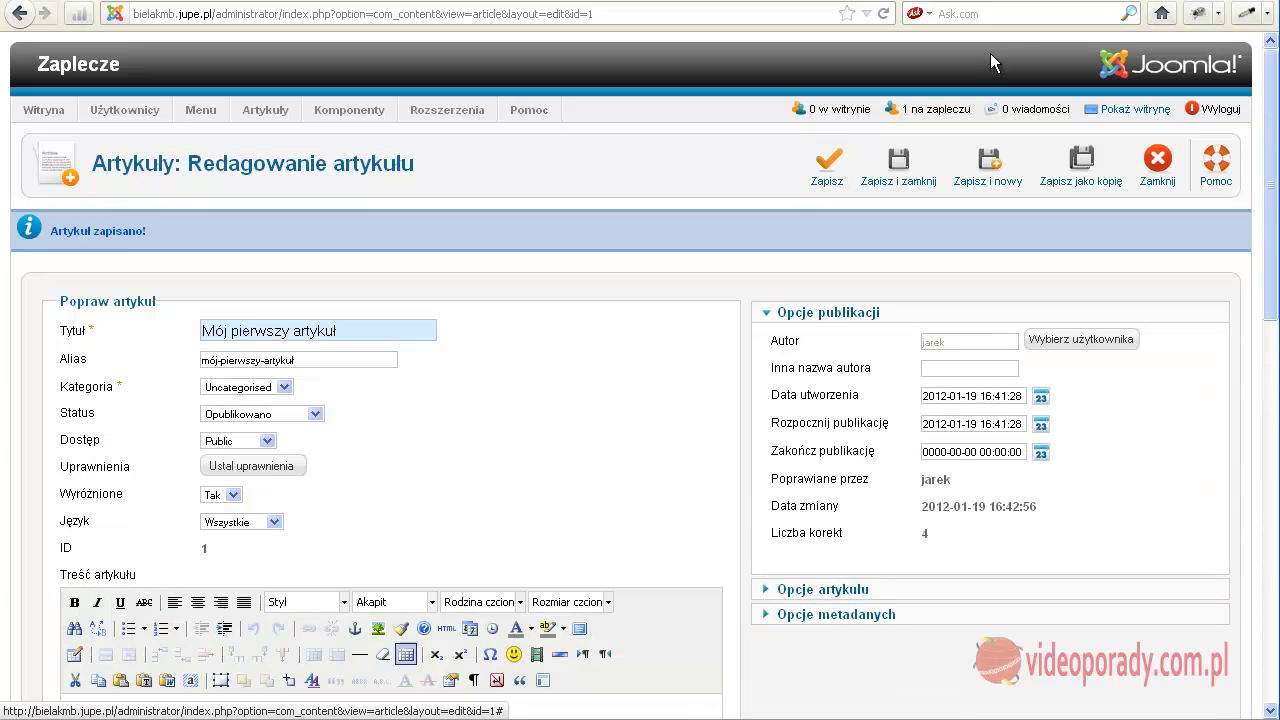
# Preview the public site to check the article on the home page, and return to the article editor.
pyautogui.click(1110, 114)
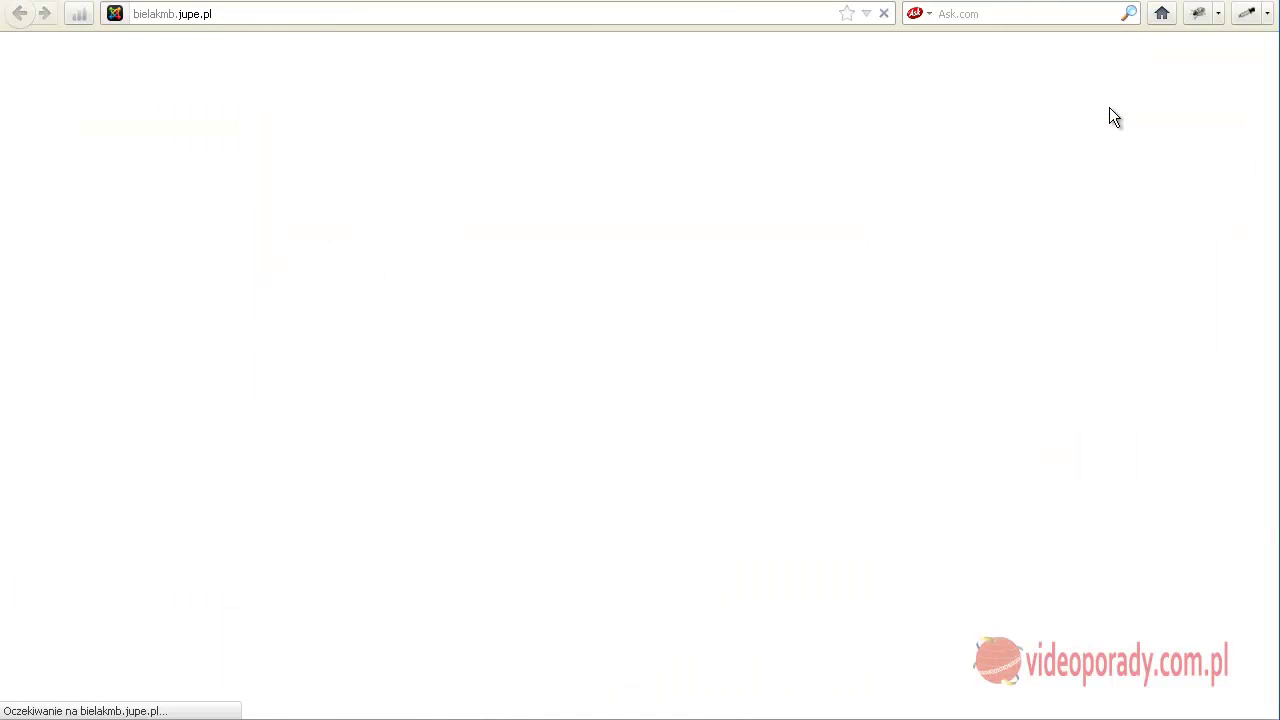
pyautogui.scroll(-4, 790, 215)
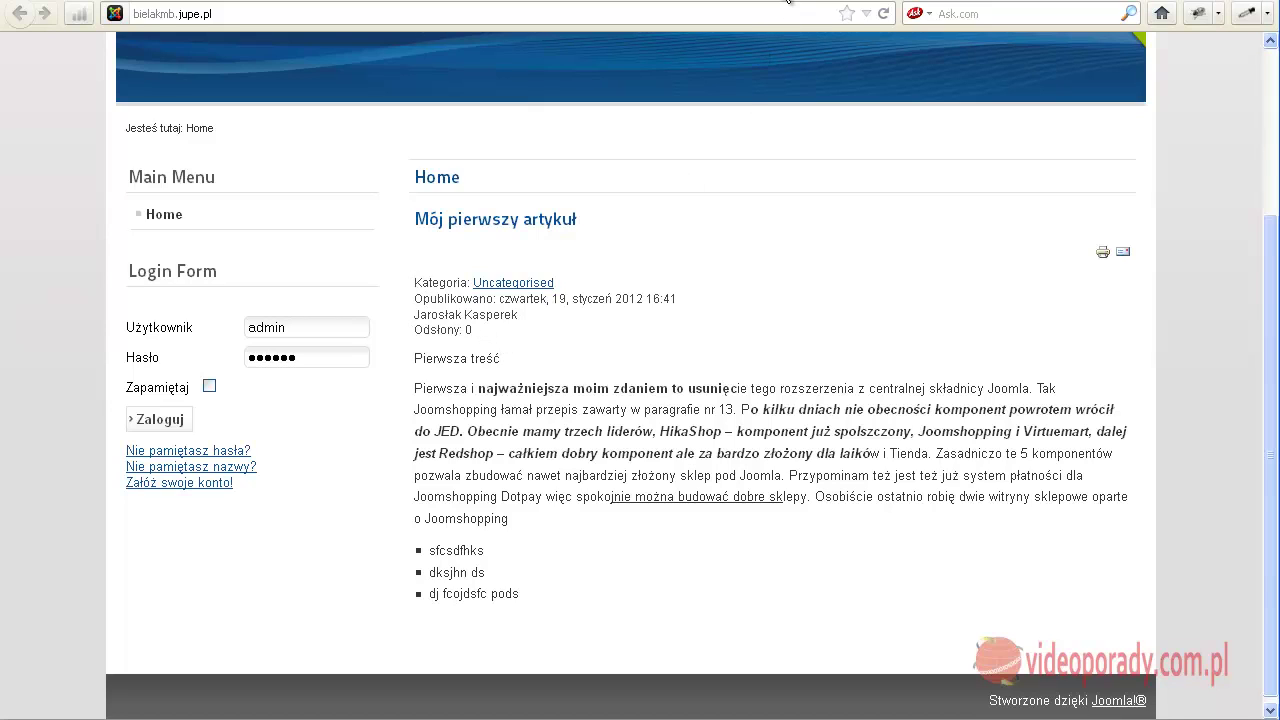
pyautogui.hotkey('alt', 'Tab')
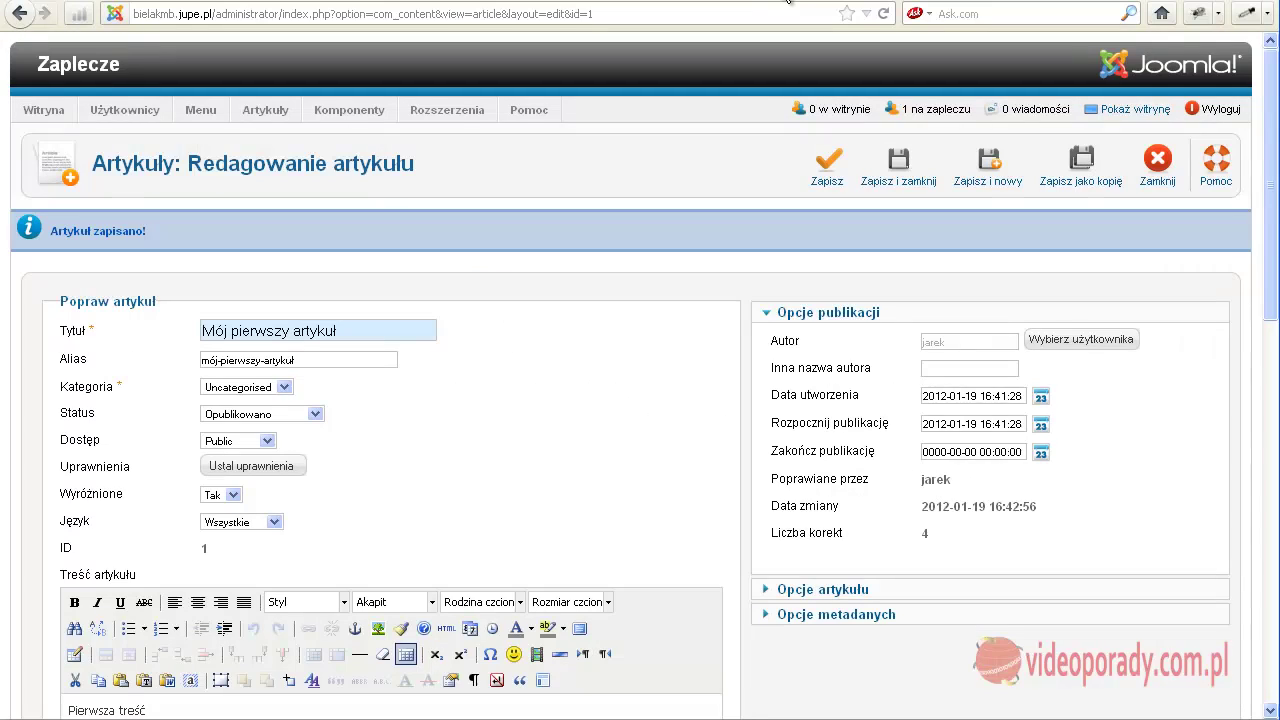
# Save and close the article, and open the Artykuły component options to check the available Układ prezentacji choices.
pyautogui.click(897, 167)
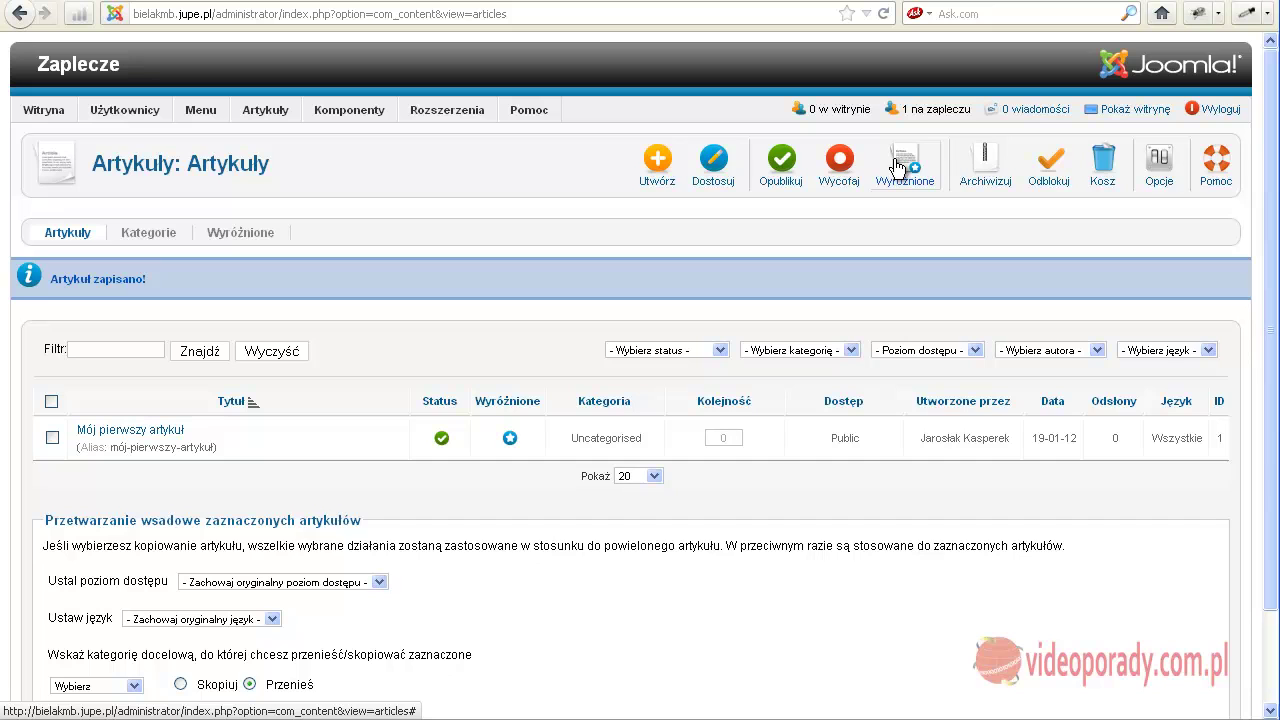
pyautogui.click(1149, 162)
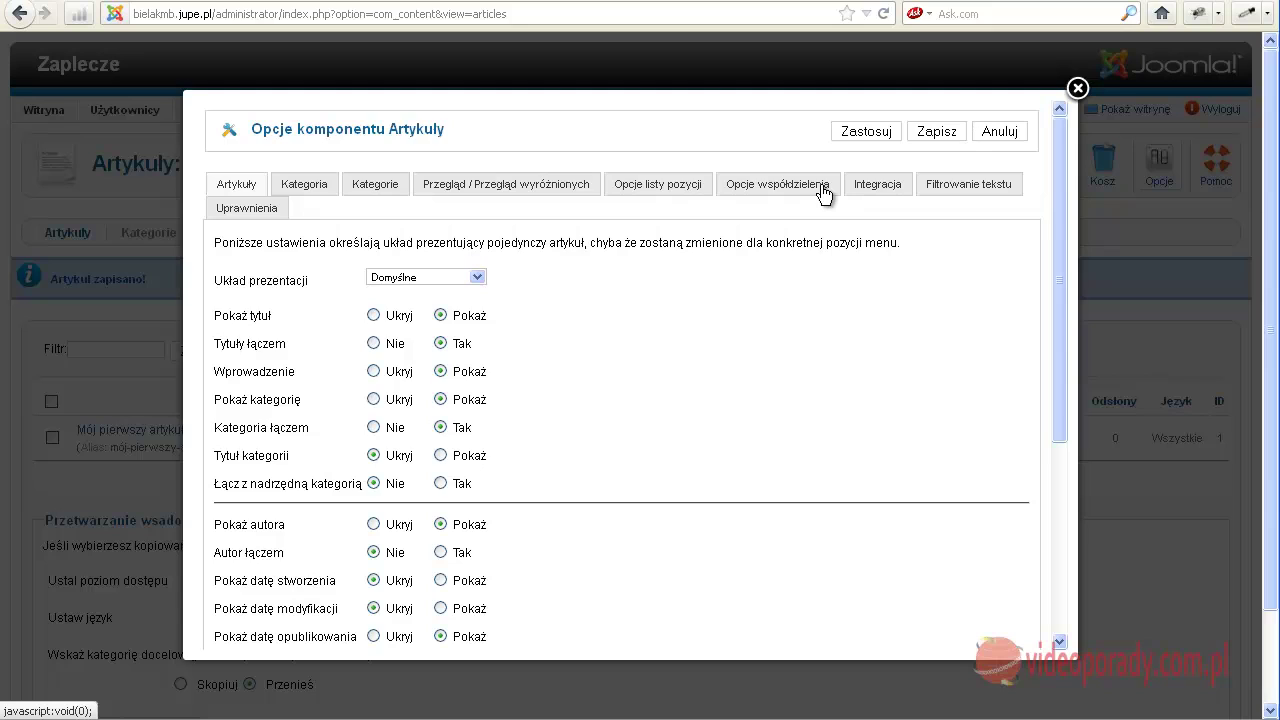
pyautogui.moveTo(341, 316)
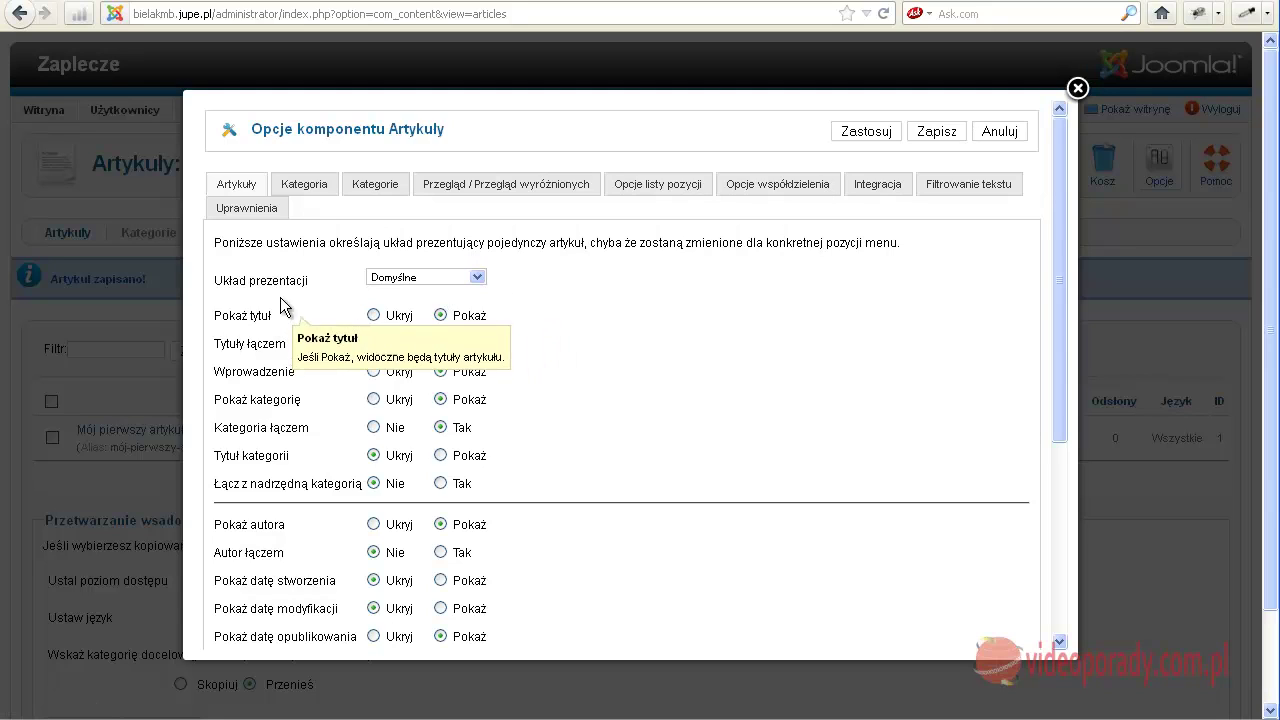
pyautogui.click(478, 278)
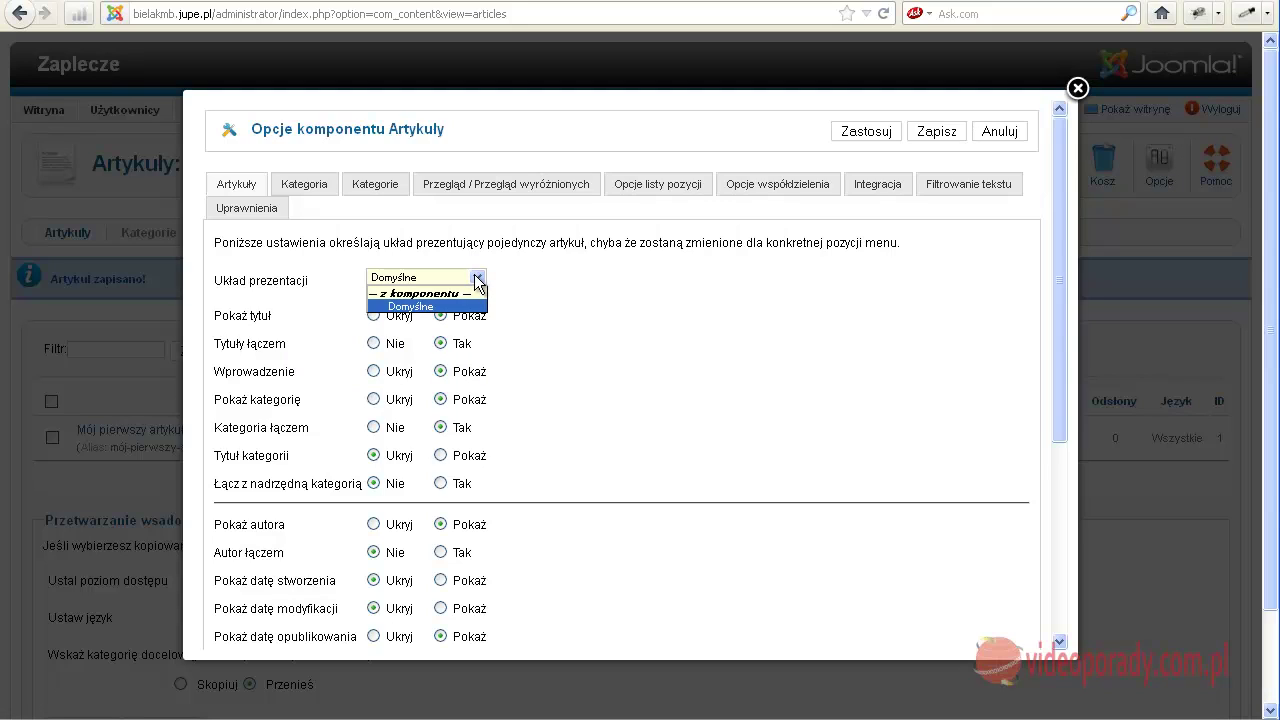
pyautogui.click(620, 305)
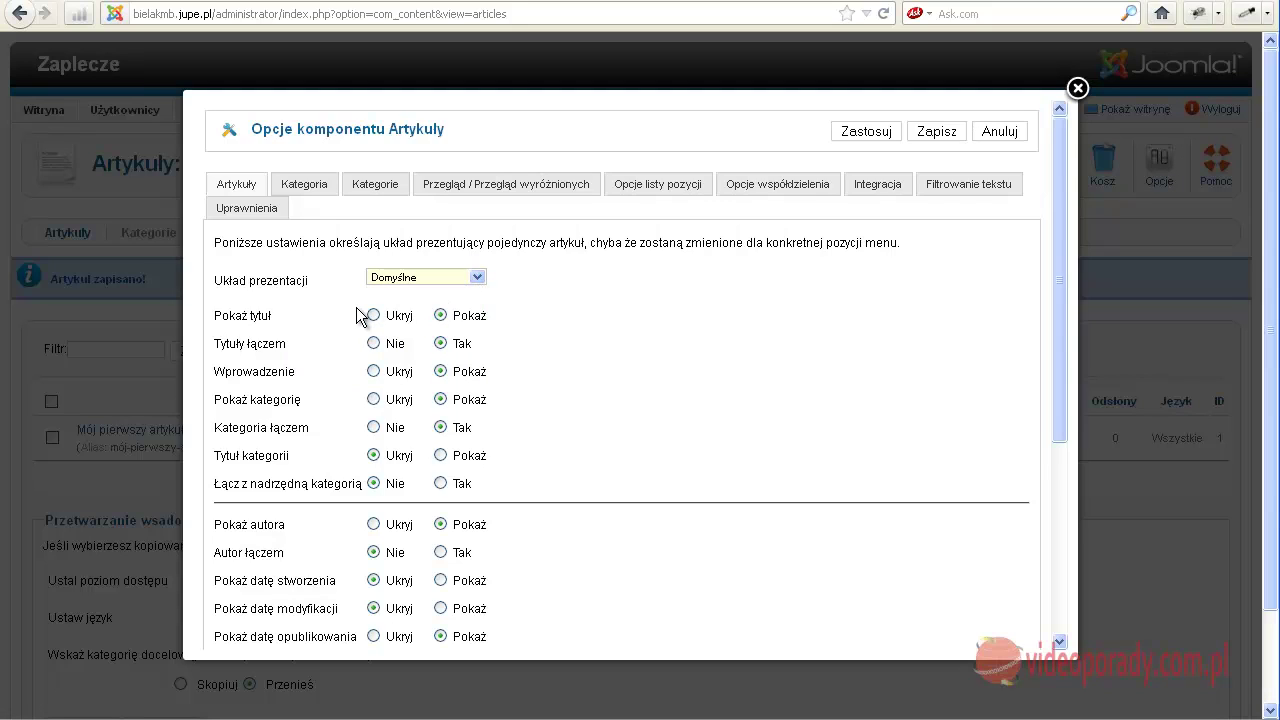
# Compare the Pokaż tytuł and Tytuły łączem settings with the article's title on the public home page.
pyautogui.moveTo(420, 312)
pyautogui.moveTo(282, 348)
pyautogui.hotkey('alt', 'Tab')
pyautogui.moveTo(416, 219); pyautogui.dragTo(577, 220)
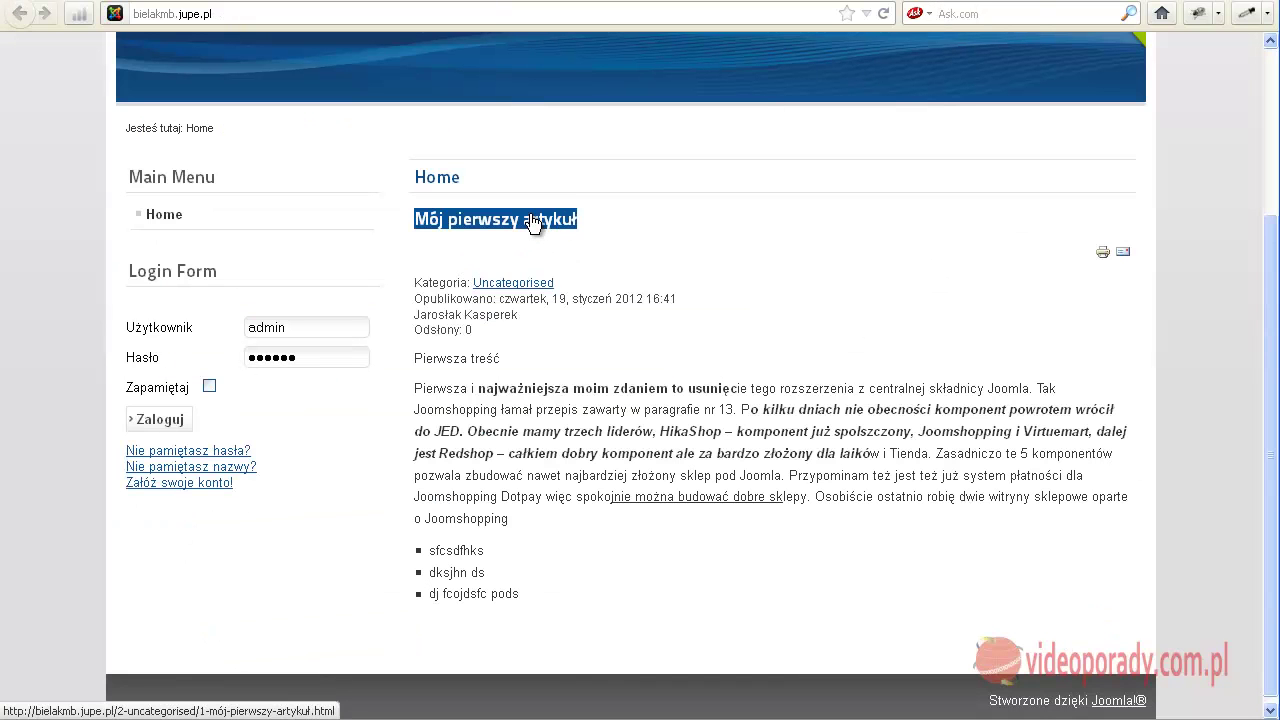
pyautogui.click(531, 216)
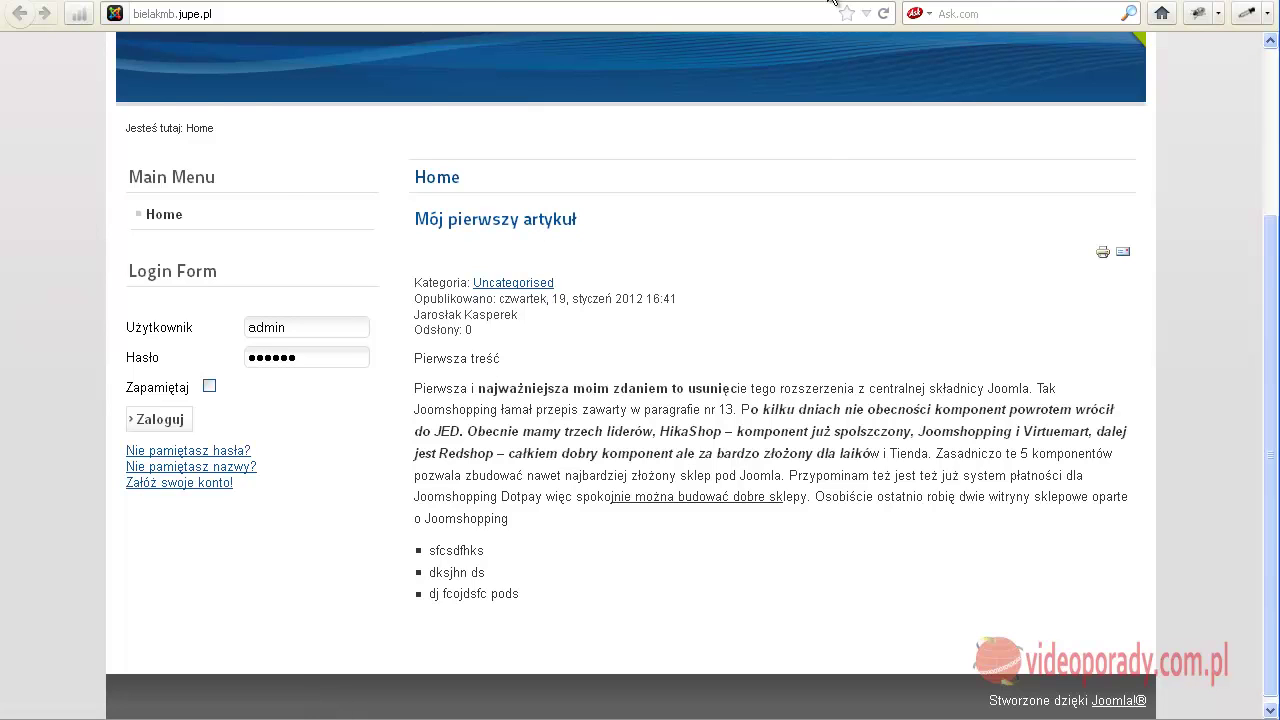
pyautogui.hotkey('alt', 'Tab')
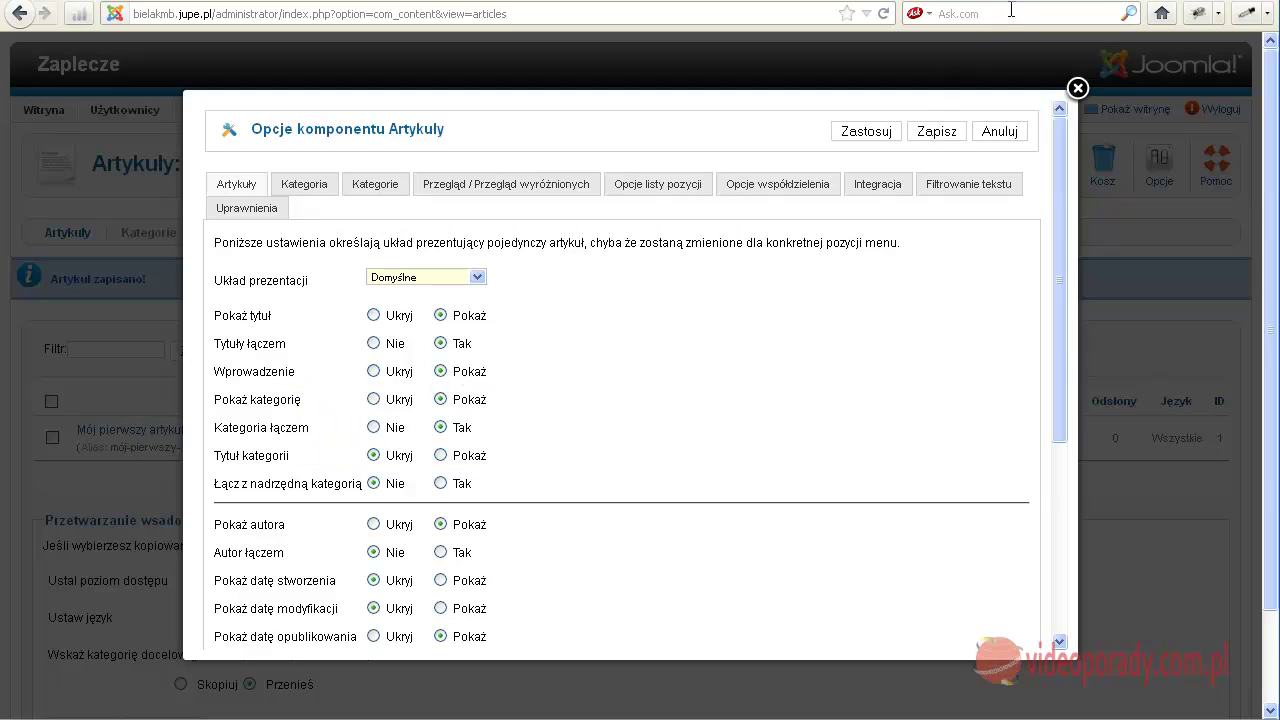
# On videoporady.com.pl, find "Świat sklepów pod Joomla! w przeddzień wersji testowej 2.5" and highlight its introductory text.
pyautogui.hotkey('alt', 'Tab')
pyautogui.scroll(-20, 90, 384)
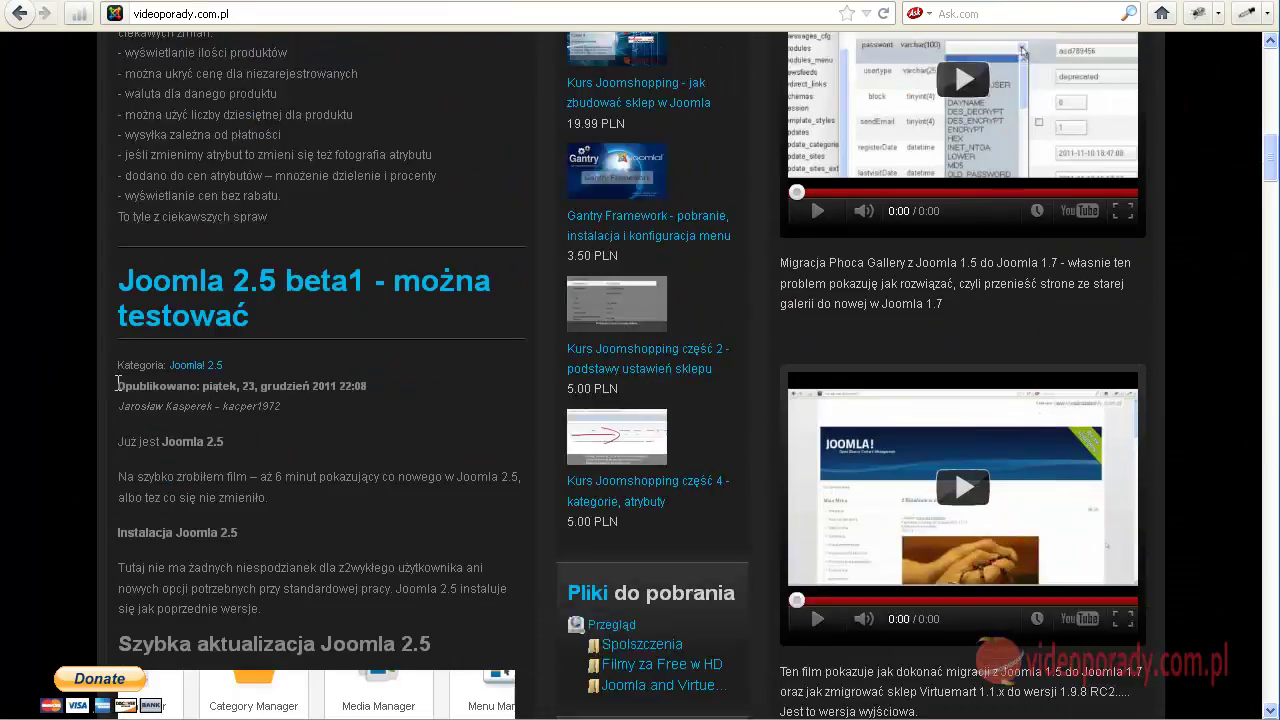
pyautogui.scroll(-20, 89, 382)
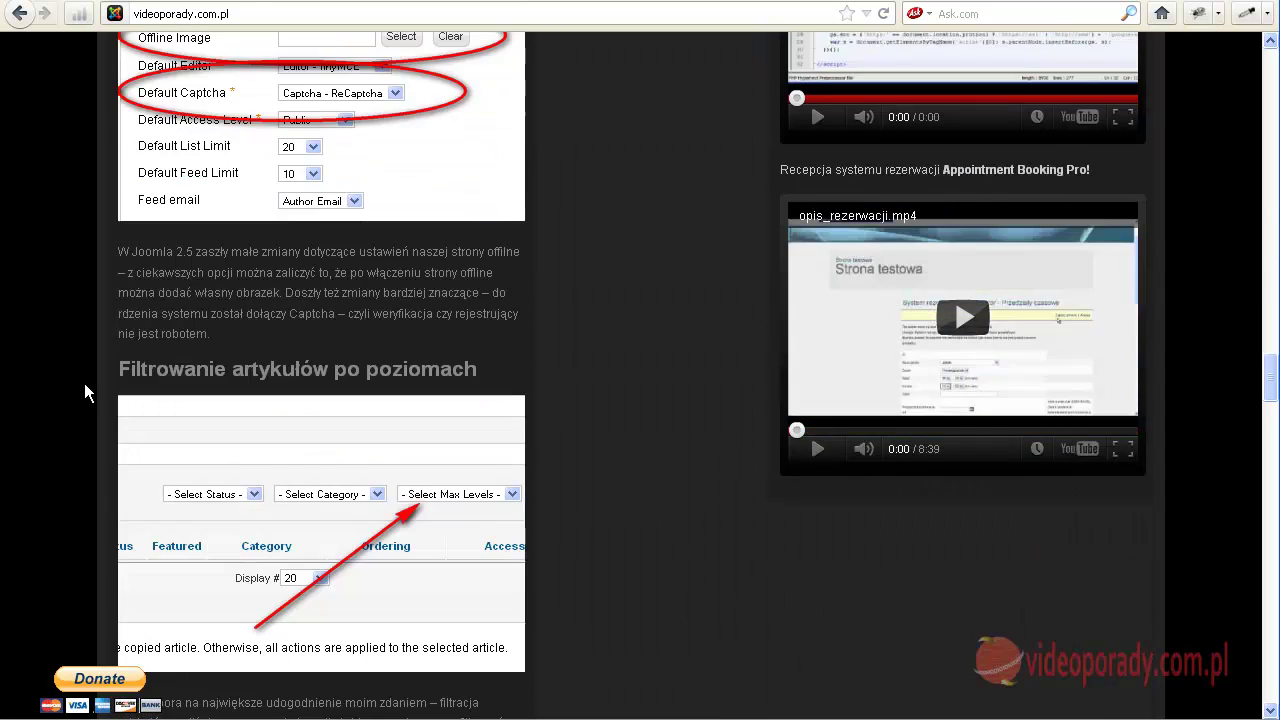
pyautogui.scroll(-20, 88, 378)
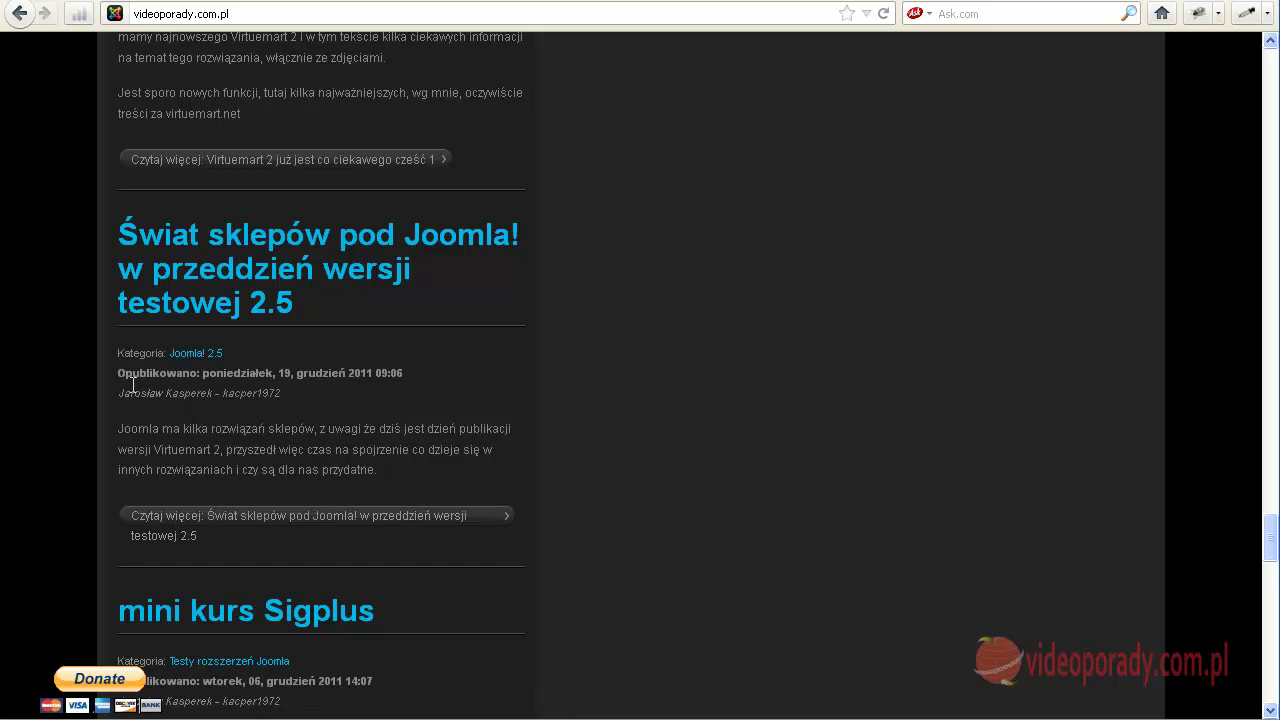
pyautogui.moveTo(117, 372); pyautogui.dragTo(197, 428)
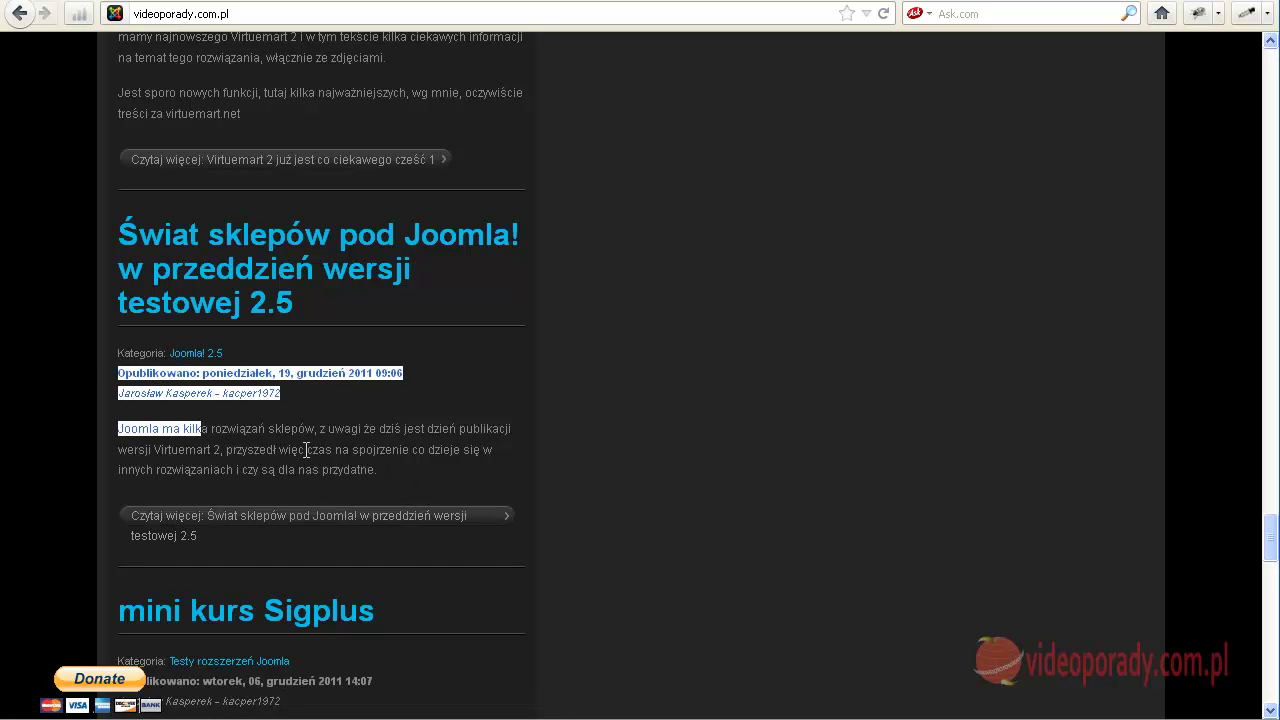
pyautogui.click(306, 449)
pyautogui.moveTo(384, 476); pyautogui.dragTo(119, 433)
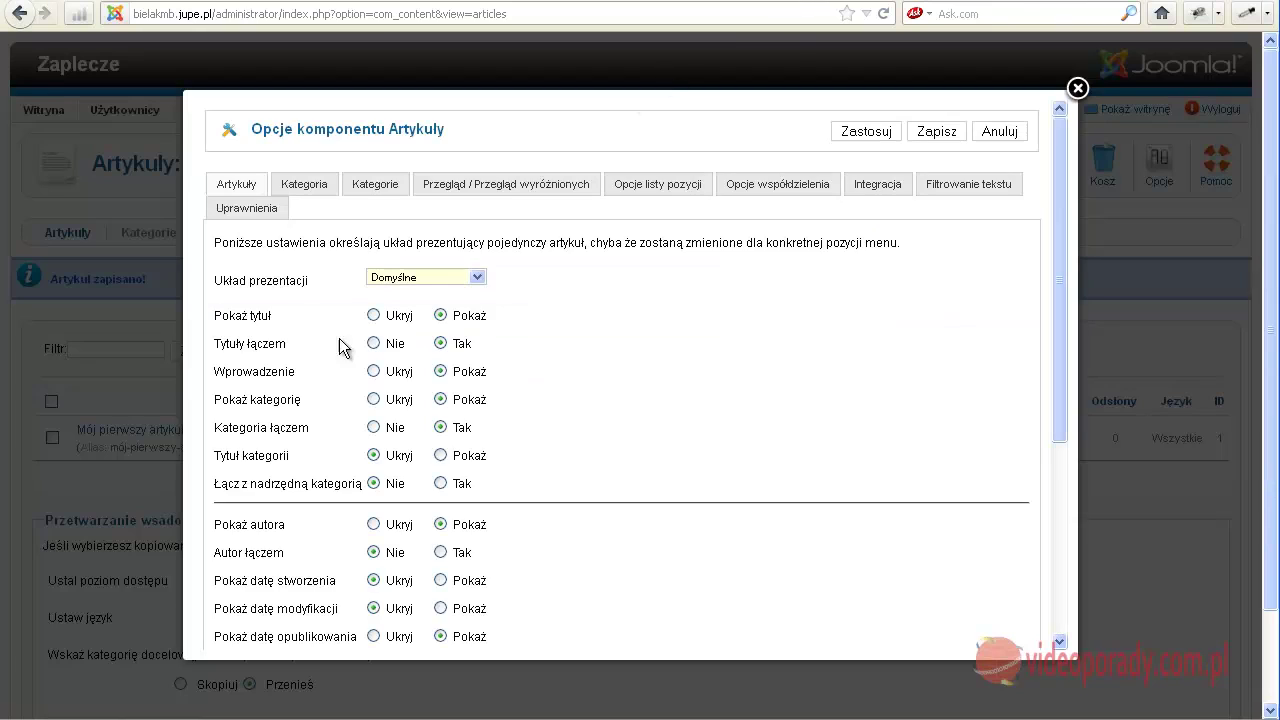
# Check the Wprowadzenie option and open the full Świat sklepów article to examine its introductory paragraph.
pyautogui.moveTo(283, 382)
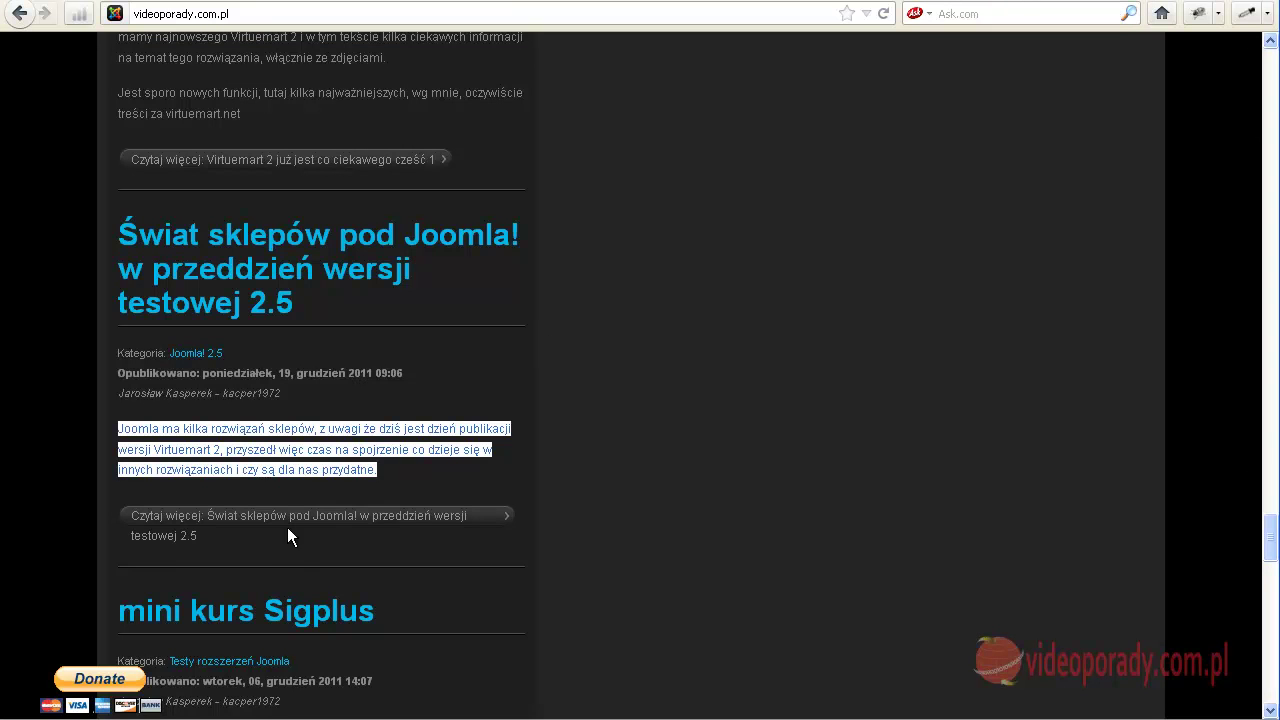
pyautogui.click(237, 520)
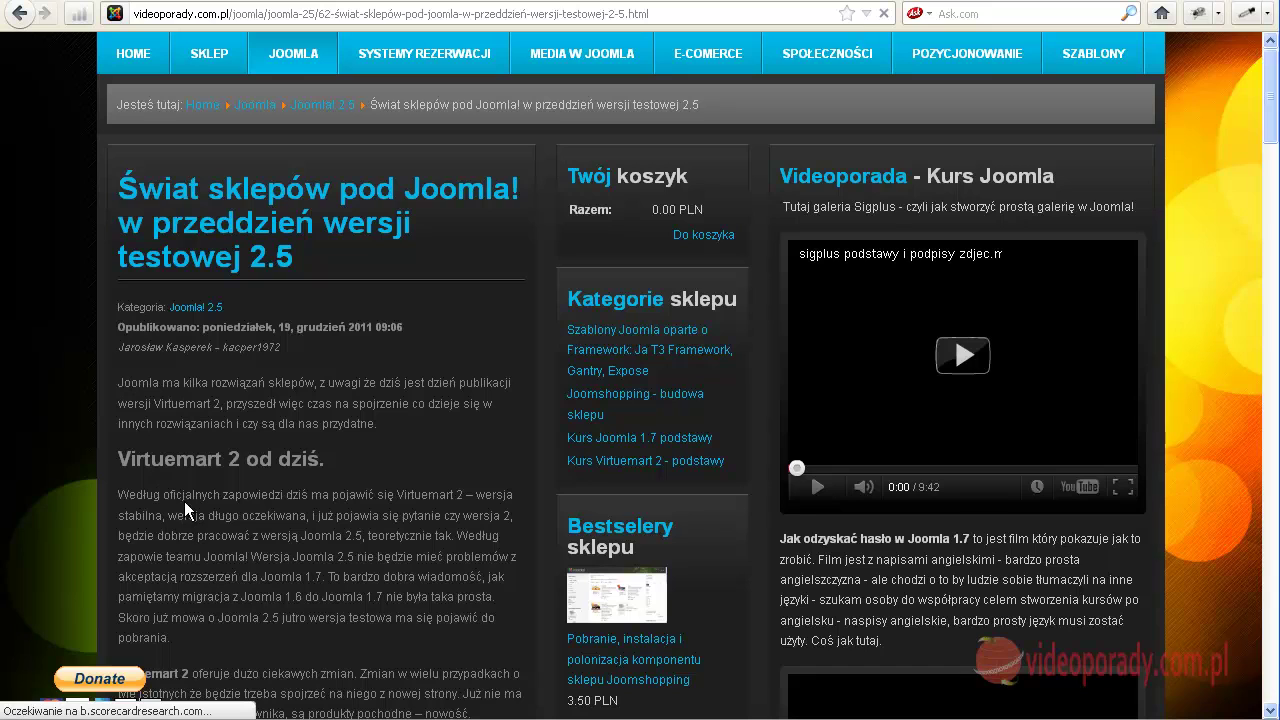
pyautogui.scroll(-2, 378, 320)
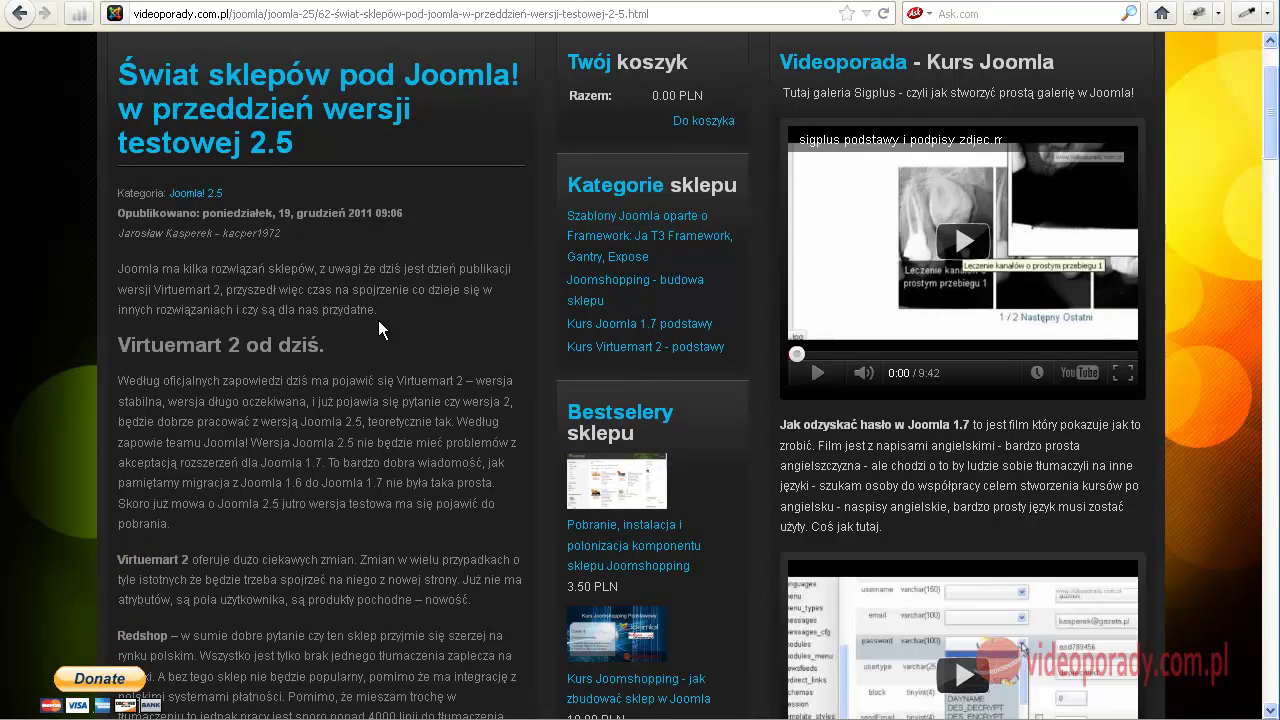
pyautogui.moveTo(377, 311); pyautogui.dragTo(128, 290)
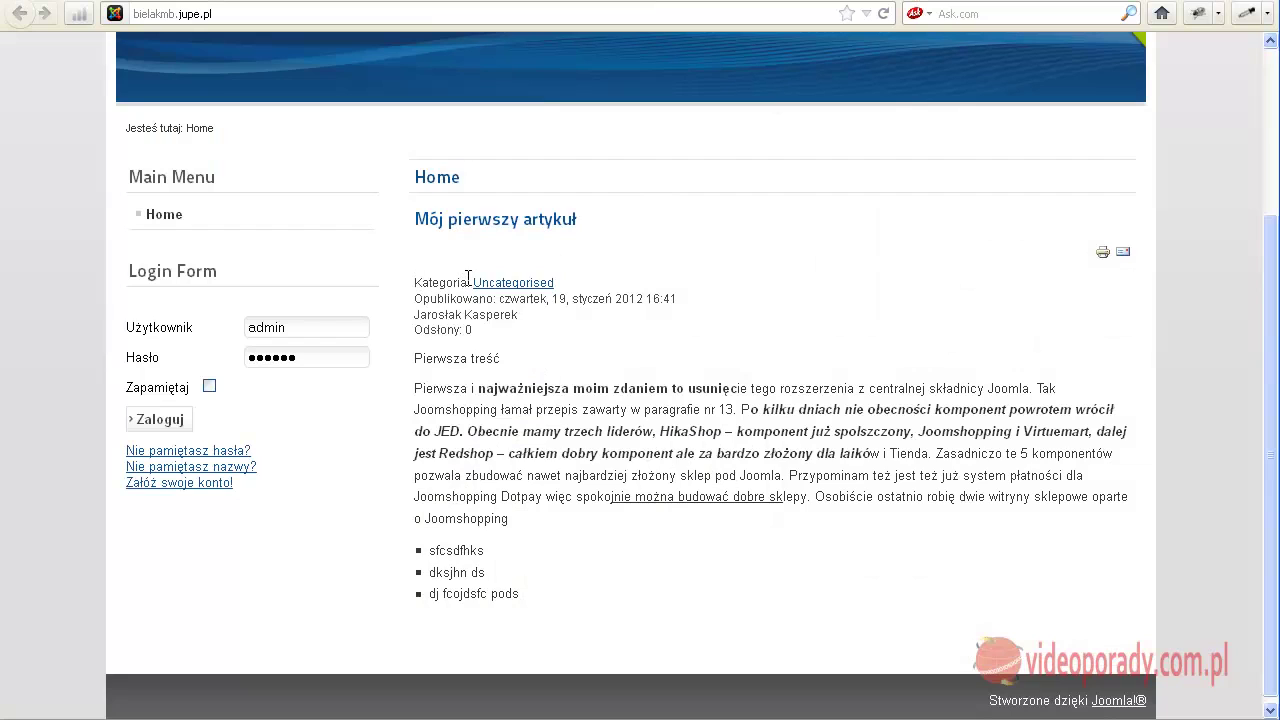
# Locate the category line on the article's public page and set Pokaż kategorię to Ukryj in the article options.
pyautogui.moveTo(468, 278); pyautogui.dragTo(556, 283)
pyautogui.click(609, 279)
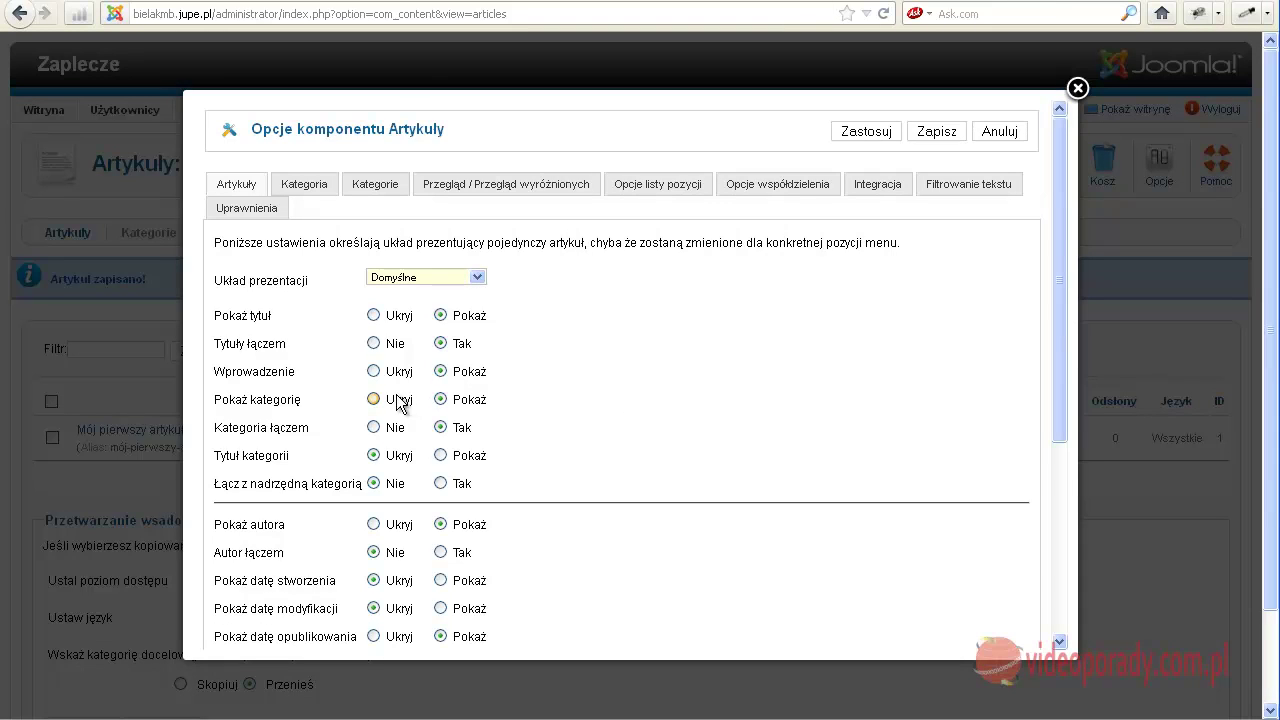
pyautogui.click(372, 399)
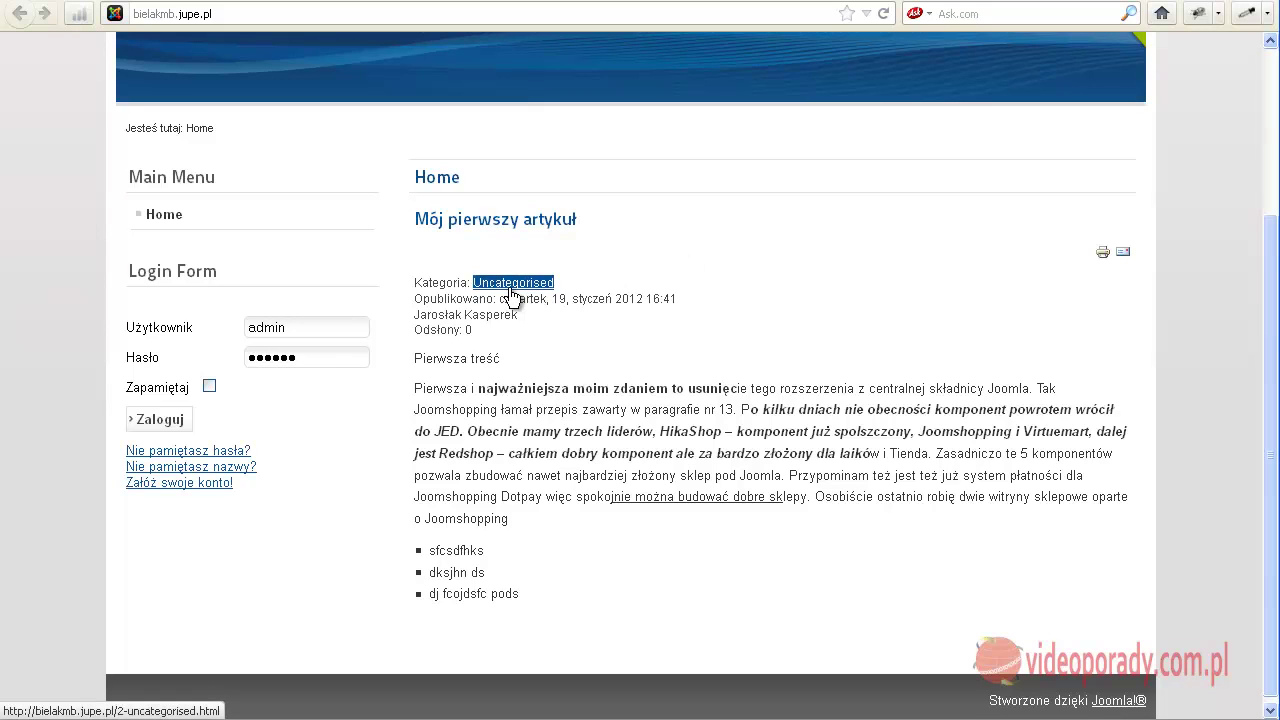
# Examine the category link and the author line of "Mój pierwszy artykuł" on the public home page.
pyautogui.click(512, 284)
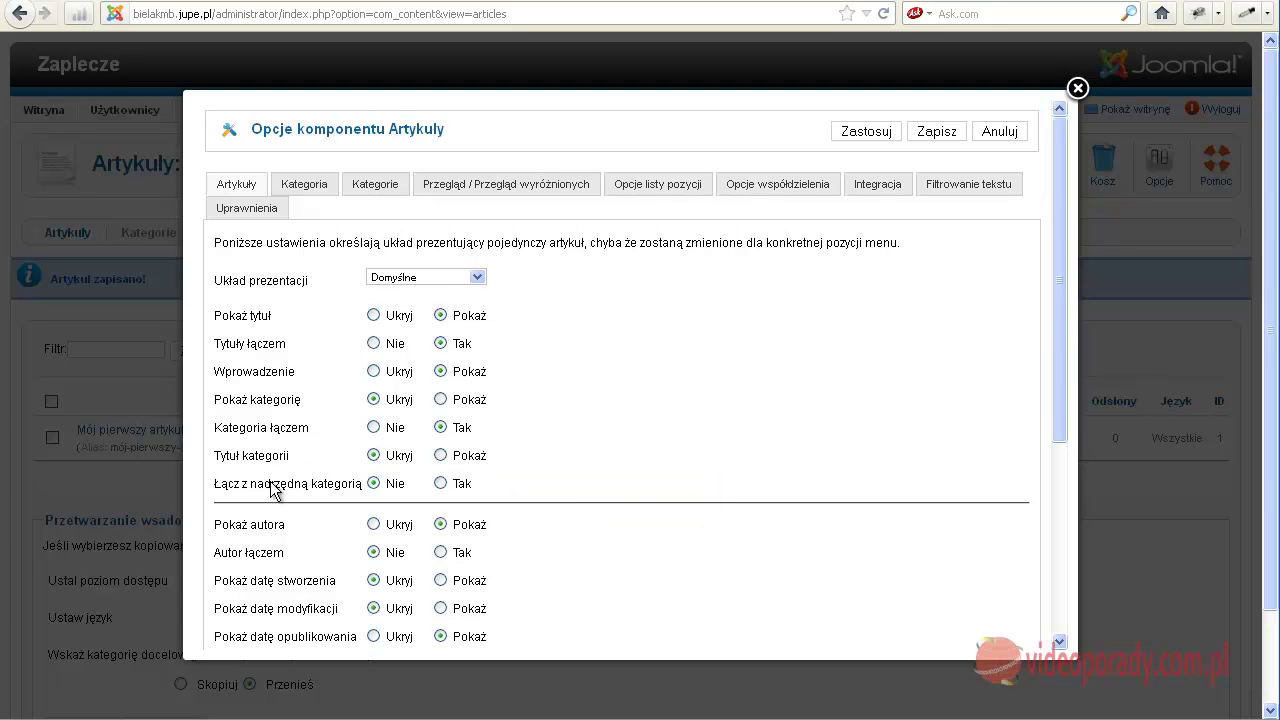
pyautogui.scroll(-2, 388, 494)
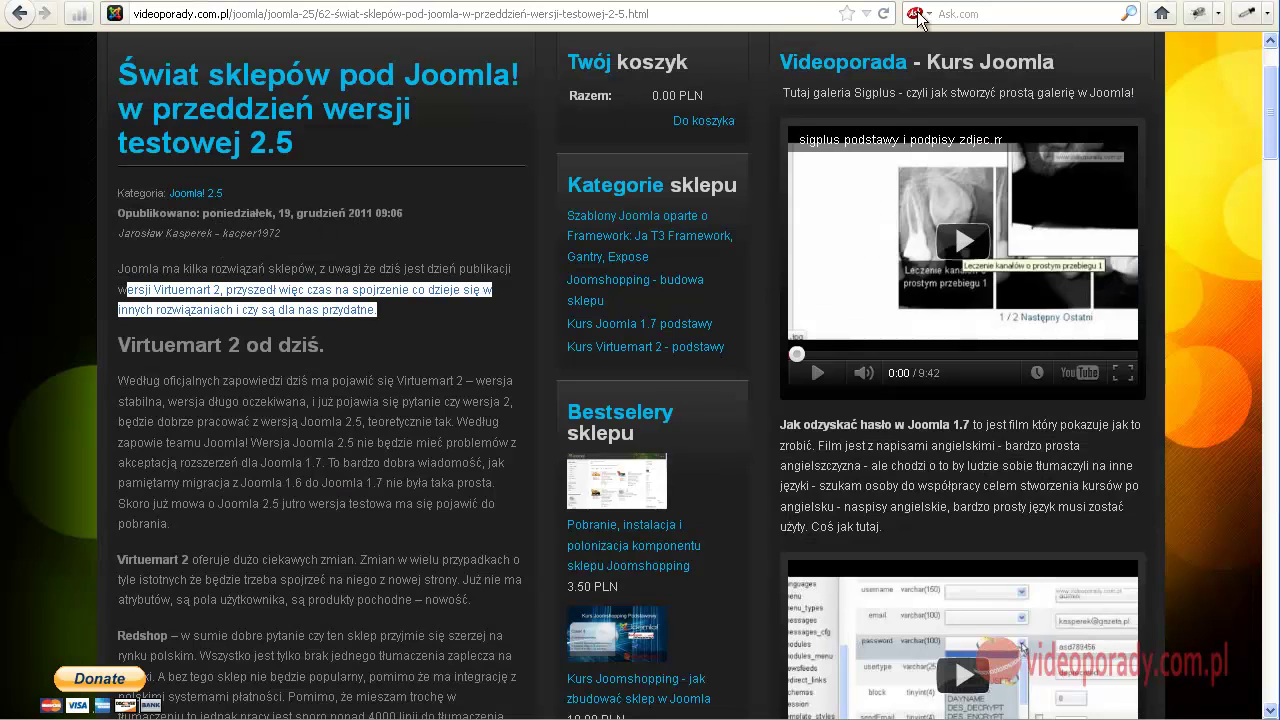
pyautogui.click(1161, 13)
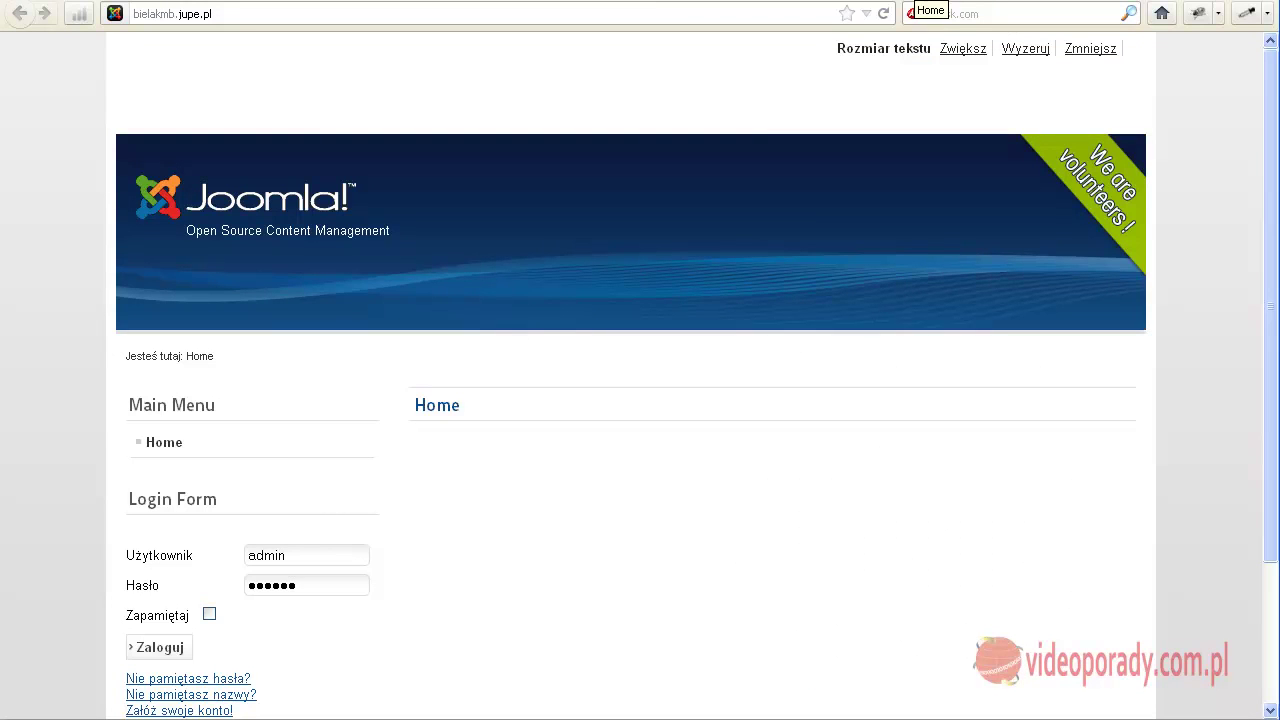
pyautogui.scroll(-5, 640, 400)
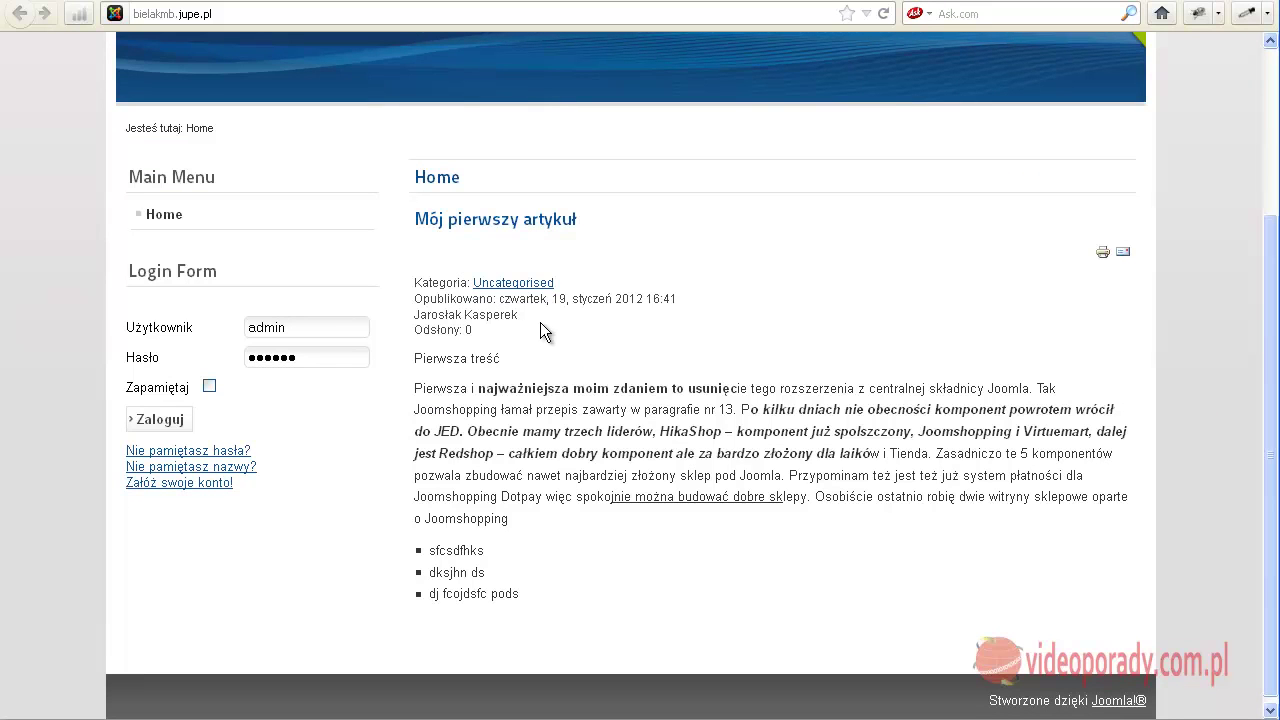
pyautogui.moveTo(524, 312); pyautogui.dragTo(413, 316)
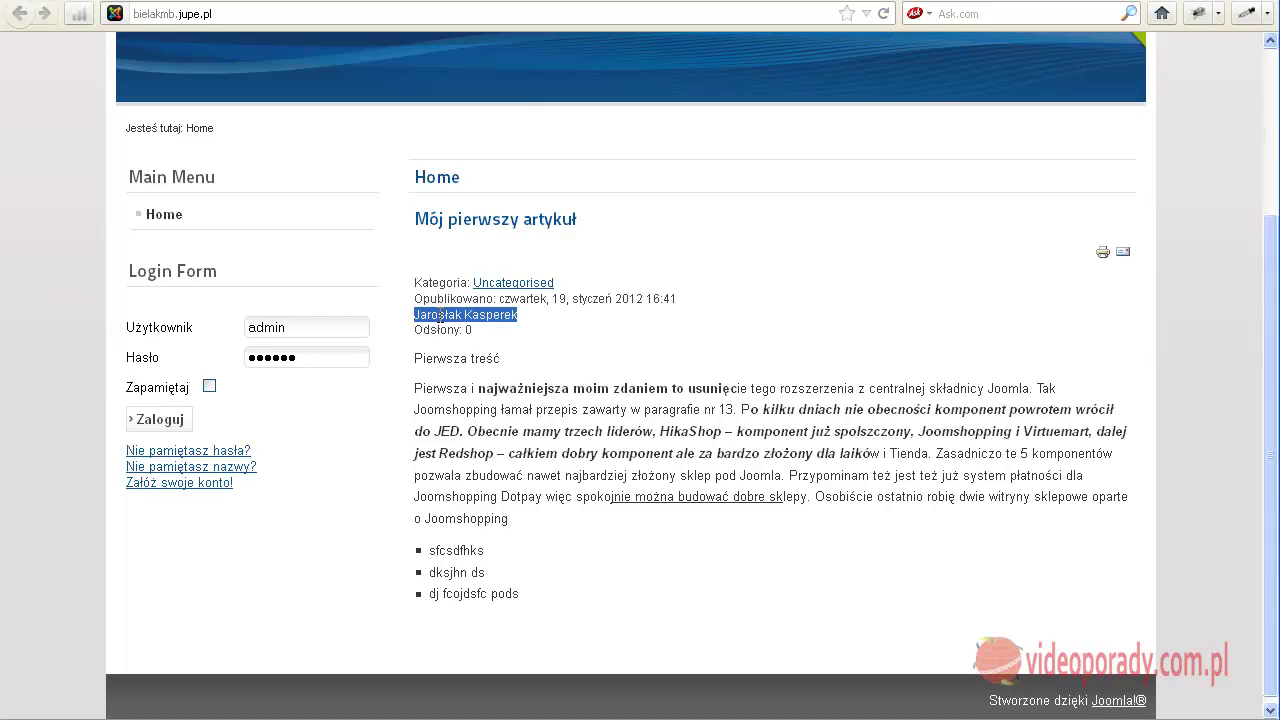
pyautogui.click(490, 319)
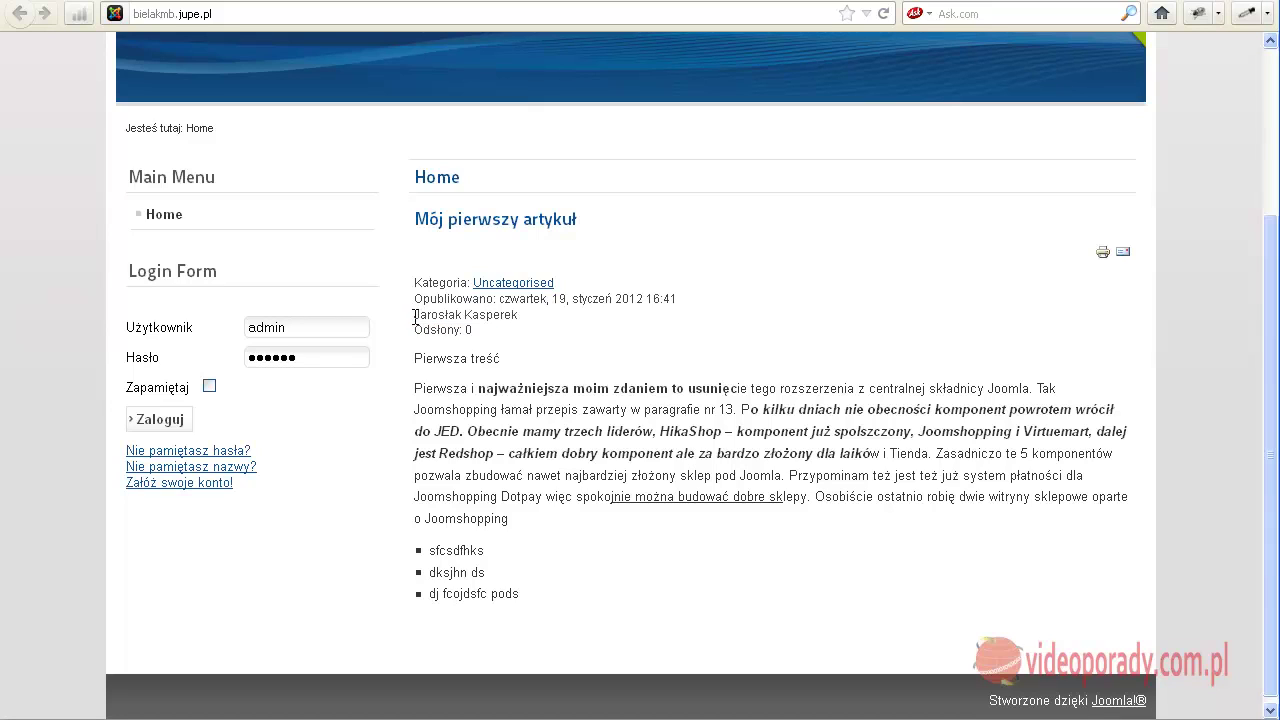
# Highlight the article's author line on the public home page and set Pokaż datę opublikowania to Ukryj in the article options.
pyautogui.moveTo(414, 318); pyautogui.dragTo(525, 318)
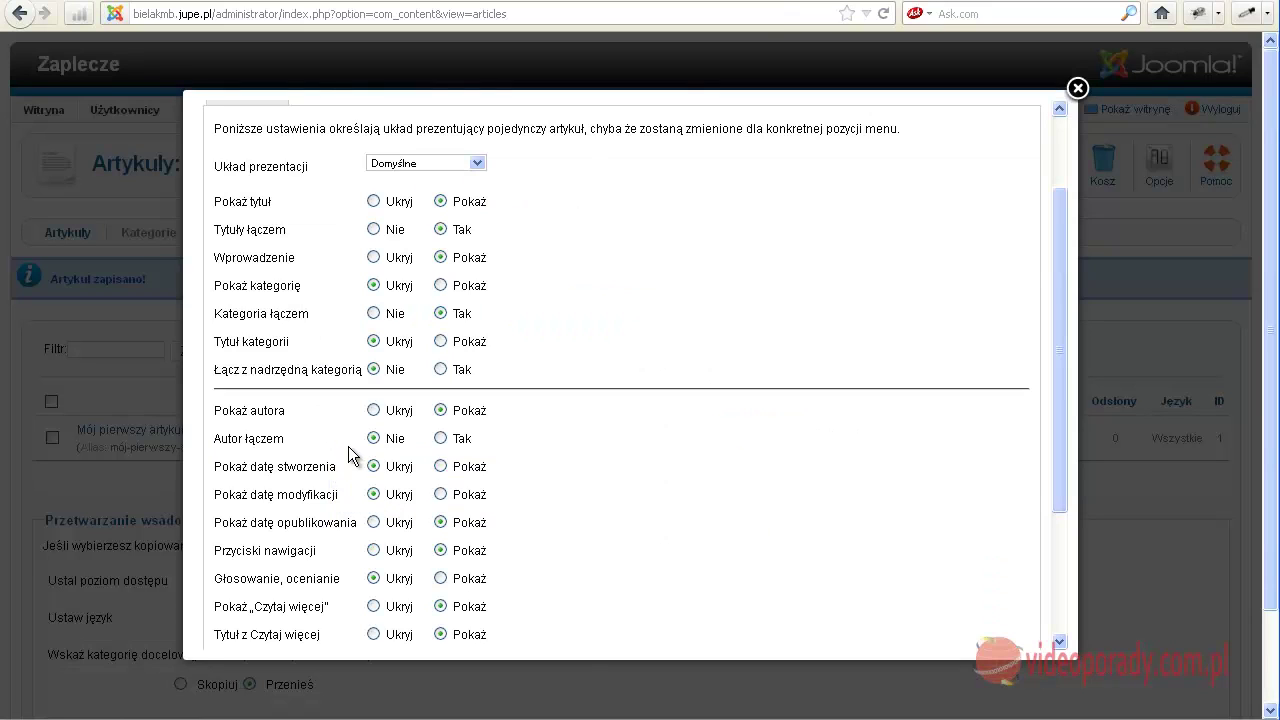
pyautogui.moveTo(371, 446)
pyautogui.moveTo(330, 472)
pyautogui.click(373, 522)
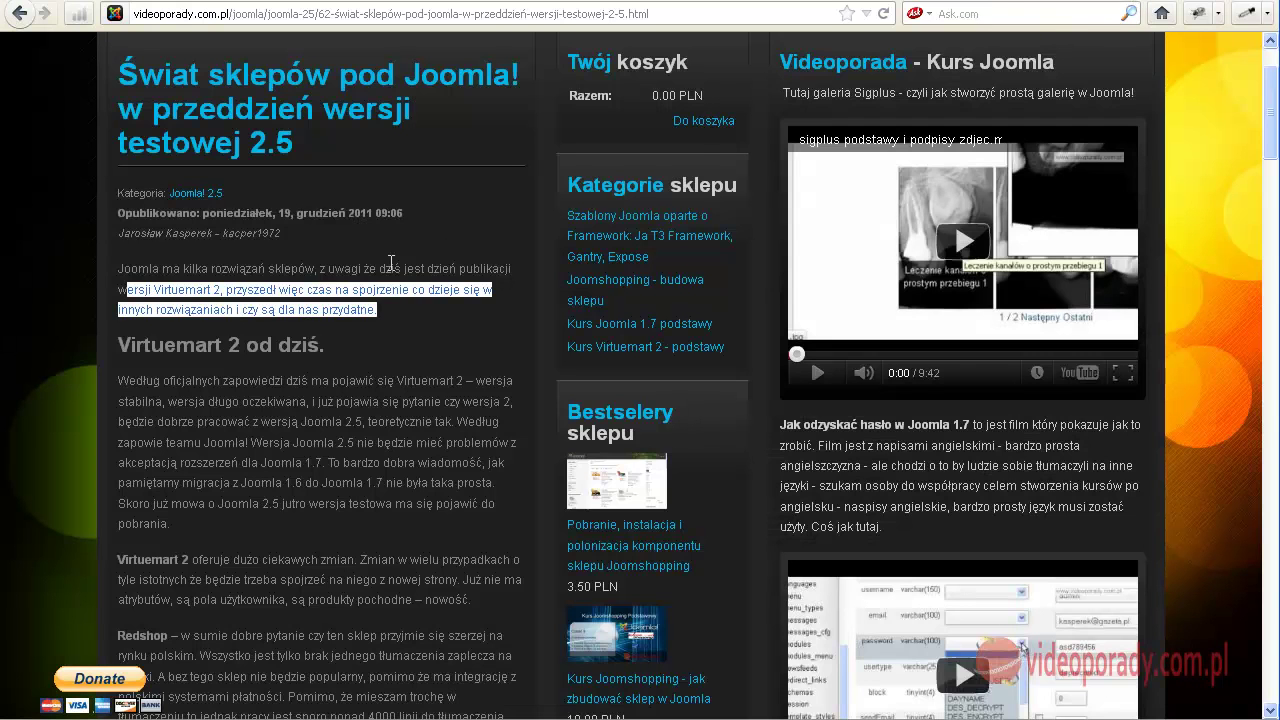
# Locate the previous and next article links below the Świat sklepów article on videoporady.com.pl and return to the preceding page.
pyautogui.scroll(-5, 358, 288)
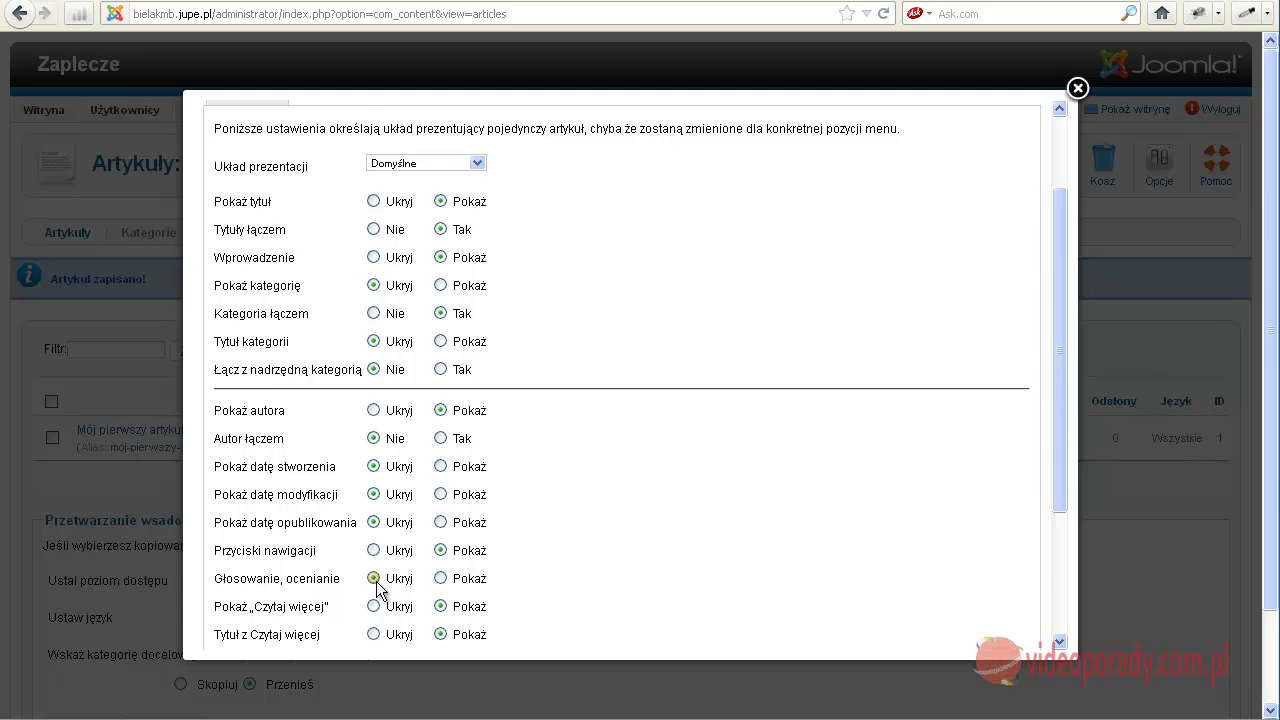
pyautogui.scroll(-2, 376, 590)
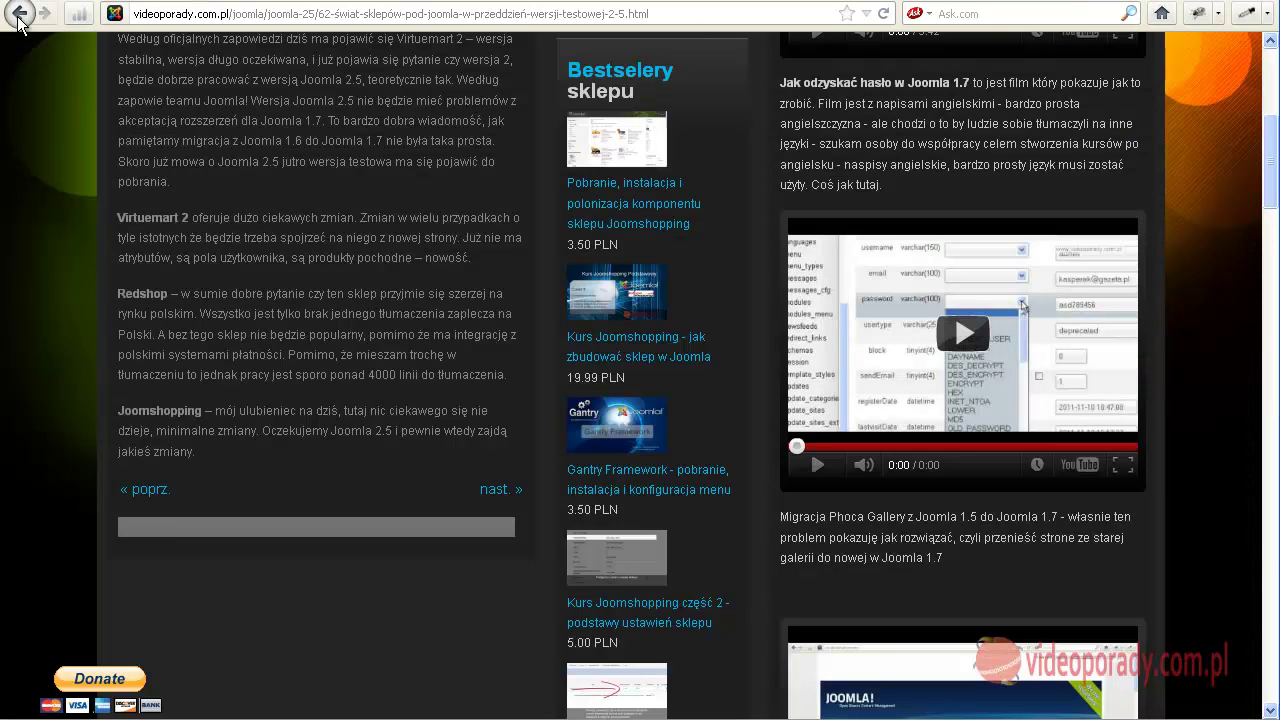
pyautogui.click(19, 13)
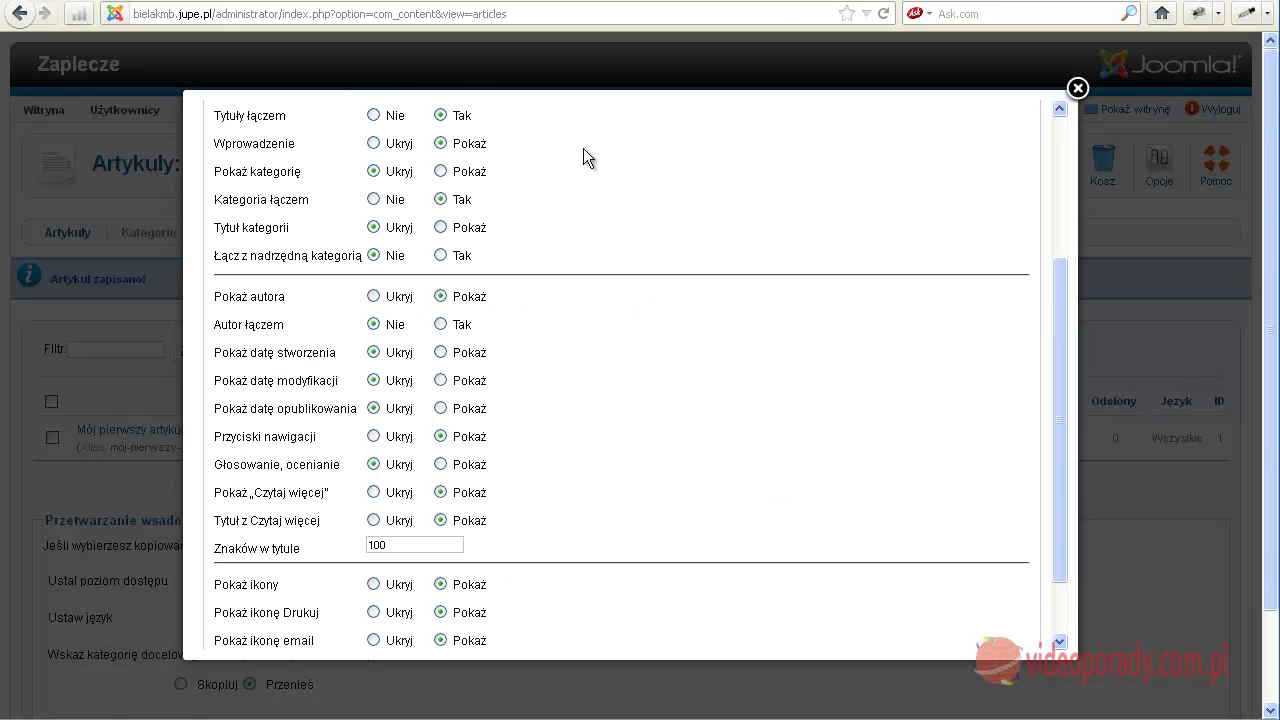
# Set Pokaż ikony, Pokaż ikonę Drukuj and Pokaż odsłony to Ukryj and save the article options.
pyautogui.scroll(-2, 440, 445)
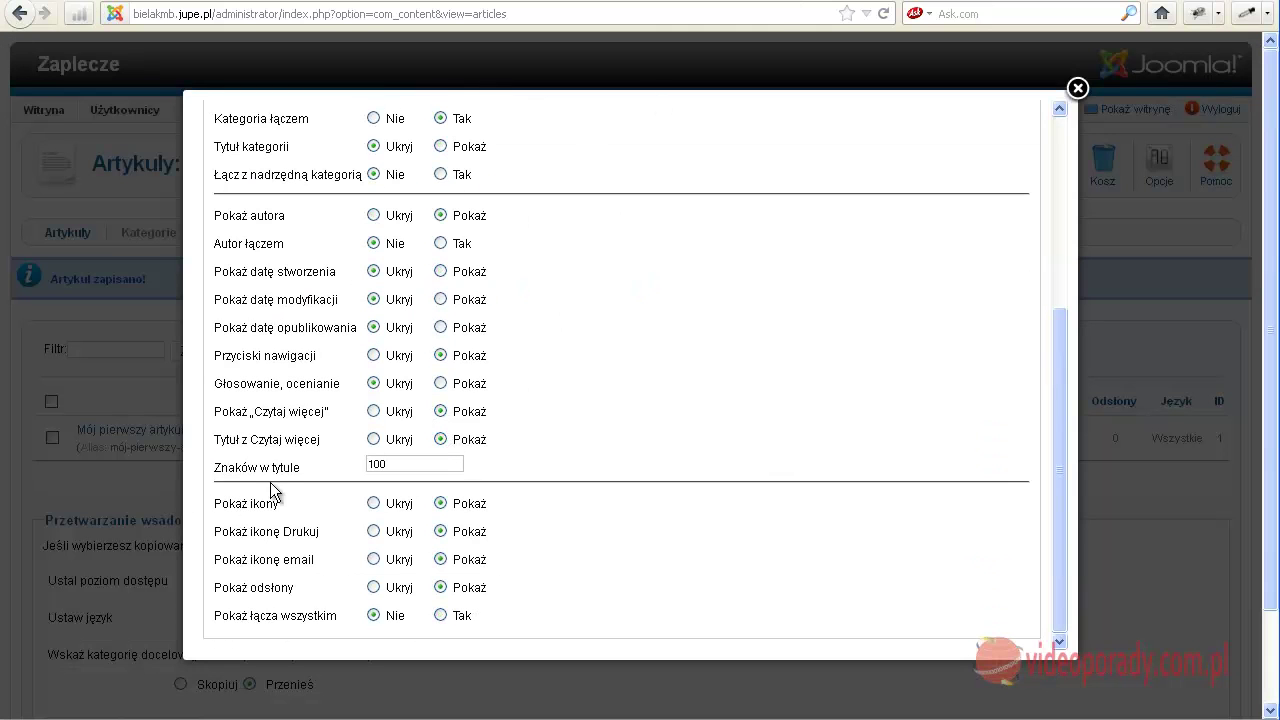
pyautogui.click(372, 504)
pyautogui.click(373, 532)
pyautogui.click(373, 587)
pyautogui.scroll(5, 579, 526)
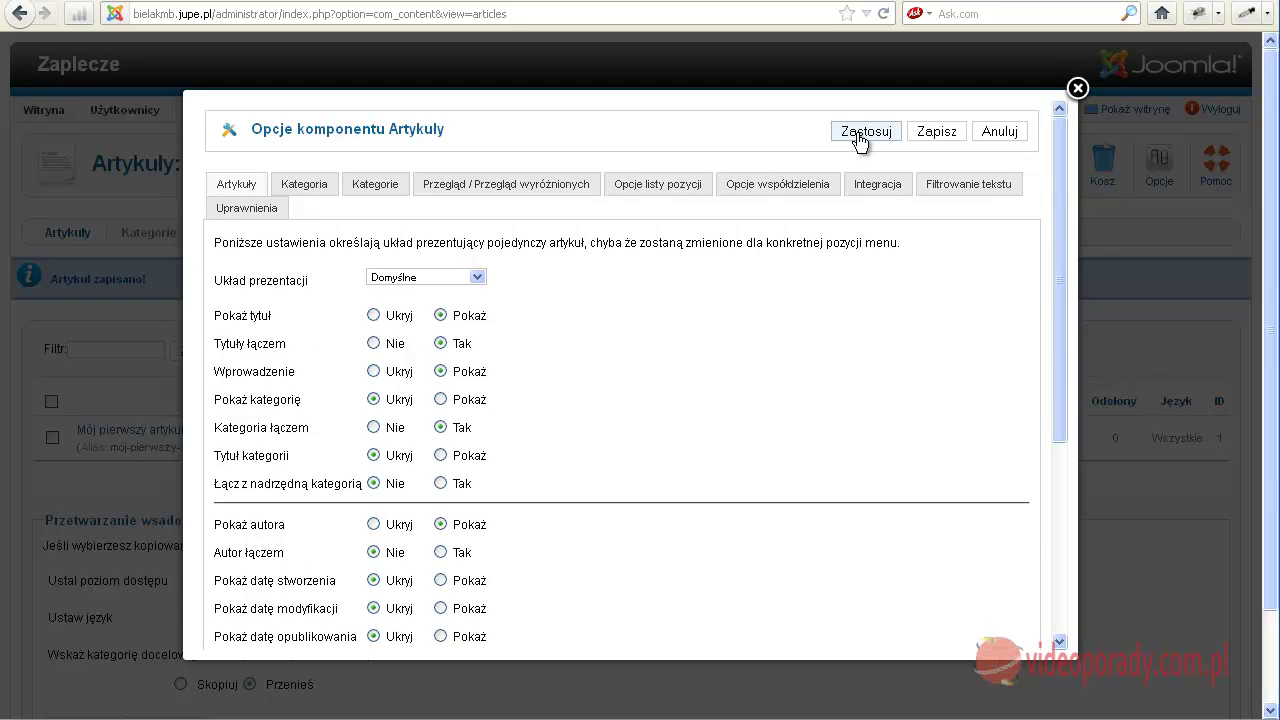
pyautogui.click(937, 134)
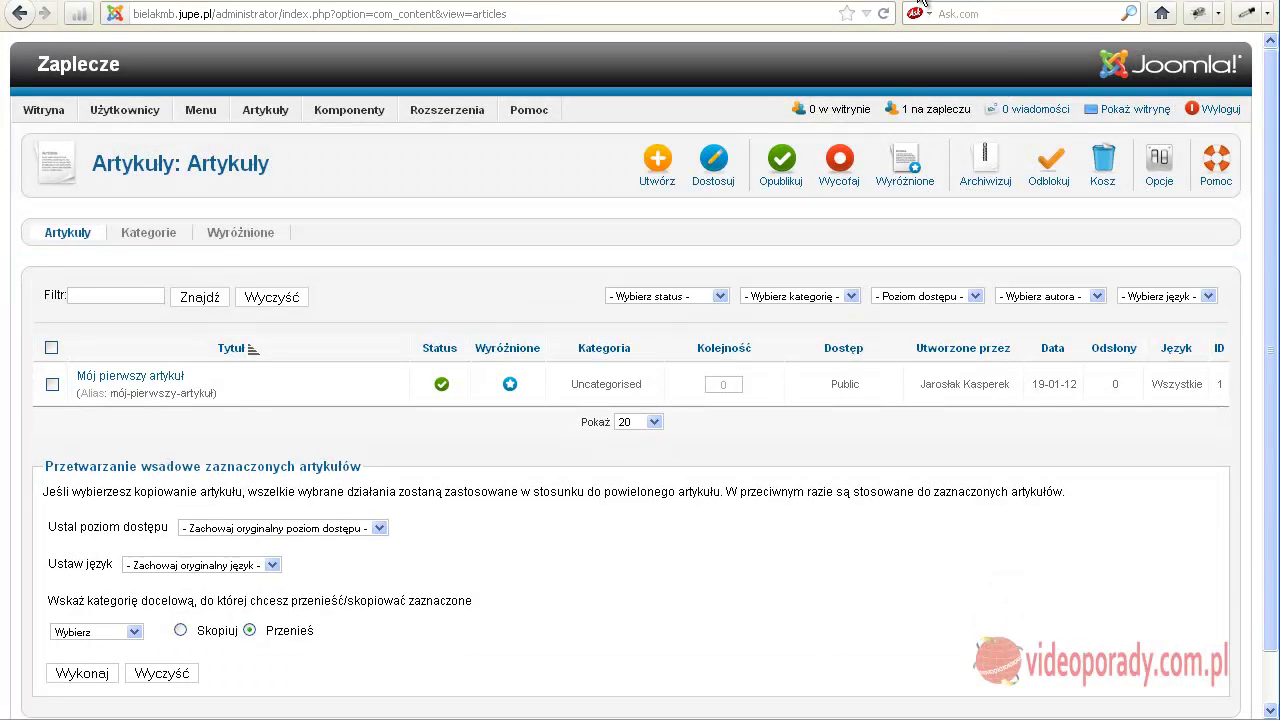
# Open the public site from the administration area and examine the title, author line and content of "Mój pierwszy artykuł".
pyautogui.click(1113, 109)
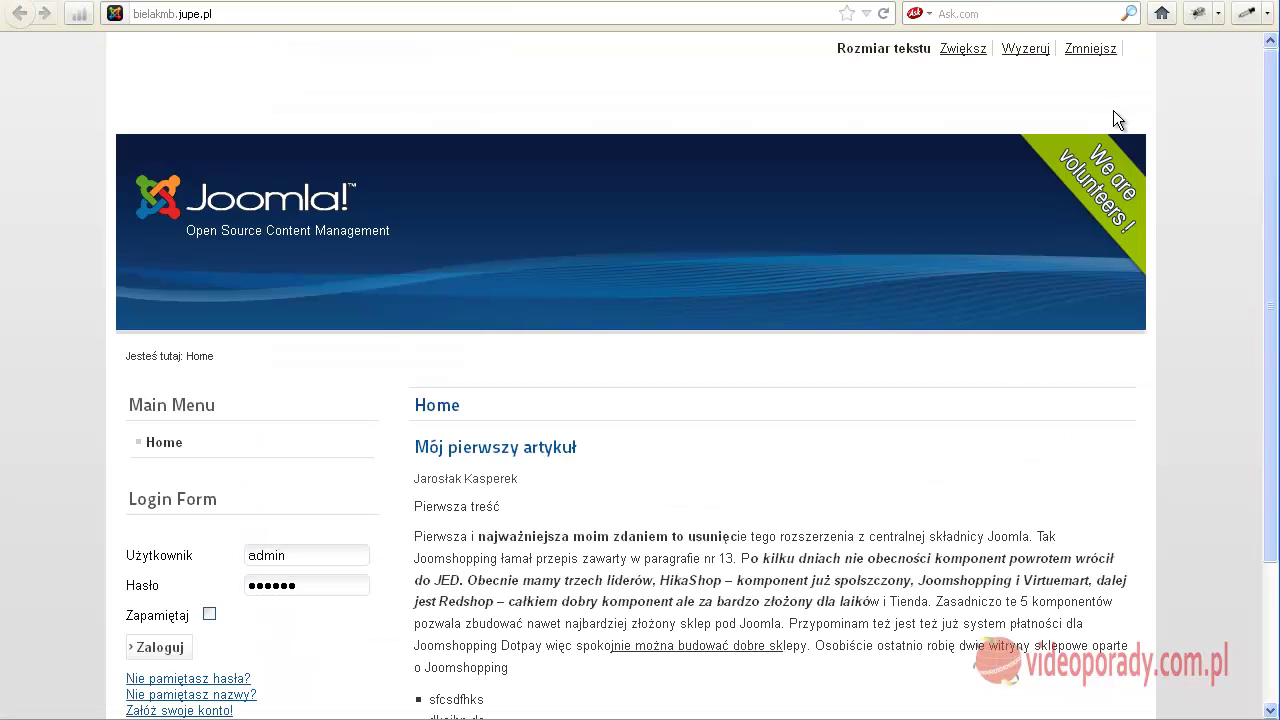
pyautogui.scroll(-2, 743, 281)
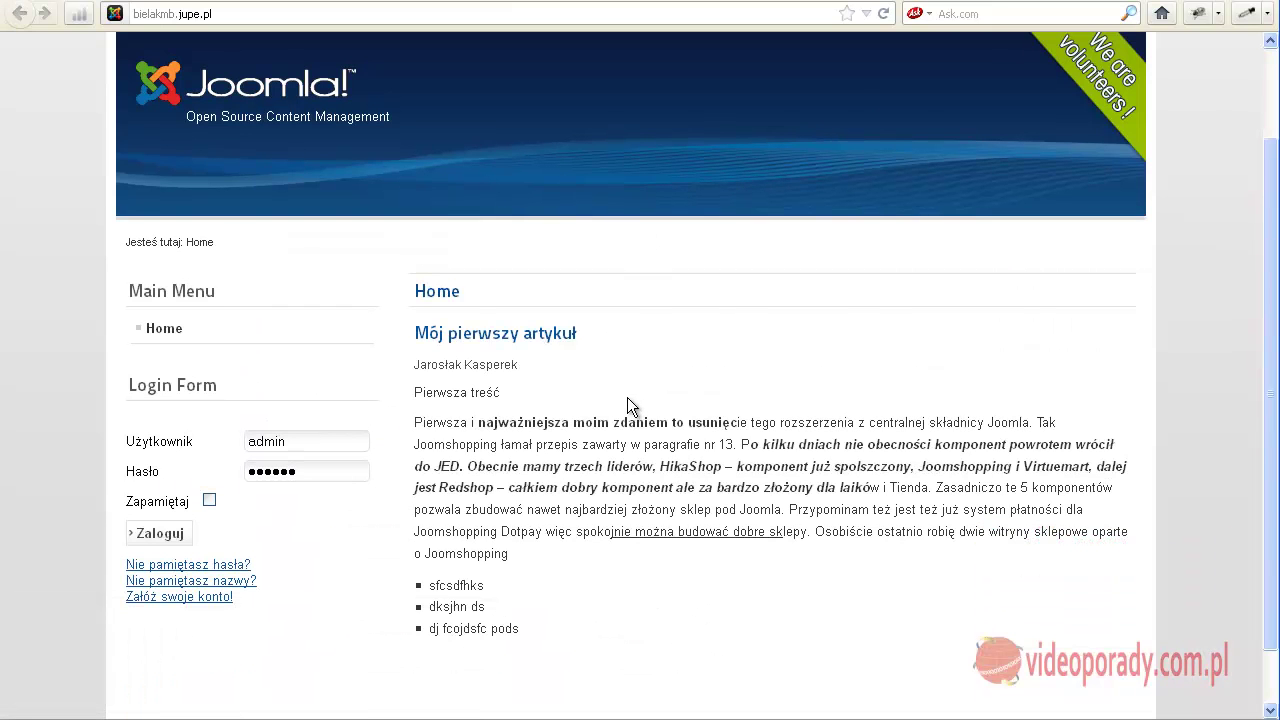
pyautogui.tripleClick(624, 327)
pyautogui.click(431, 363)
pyautogui.scroll(2, 665, 487)
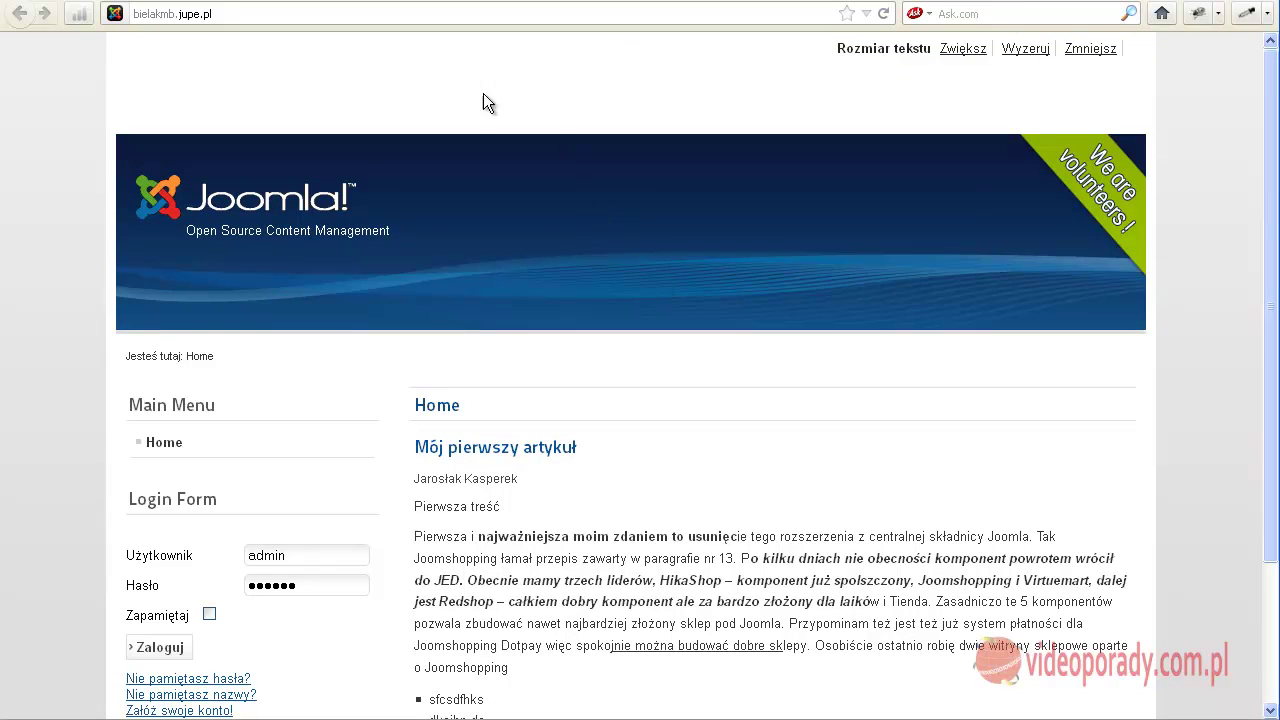
pyautogui.scroll(-3, 130, 352)
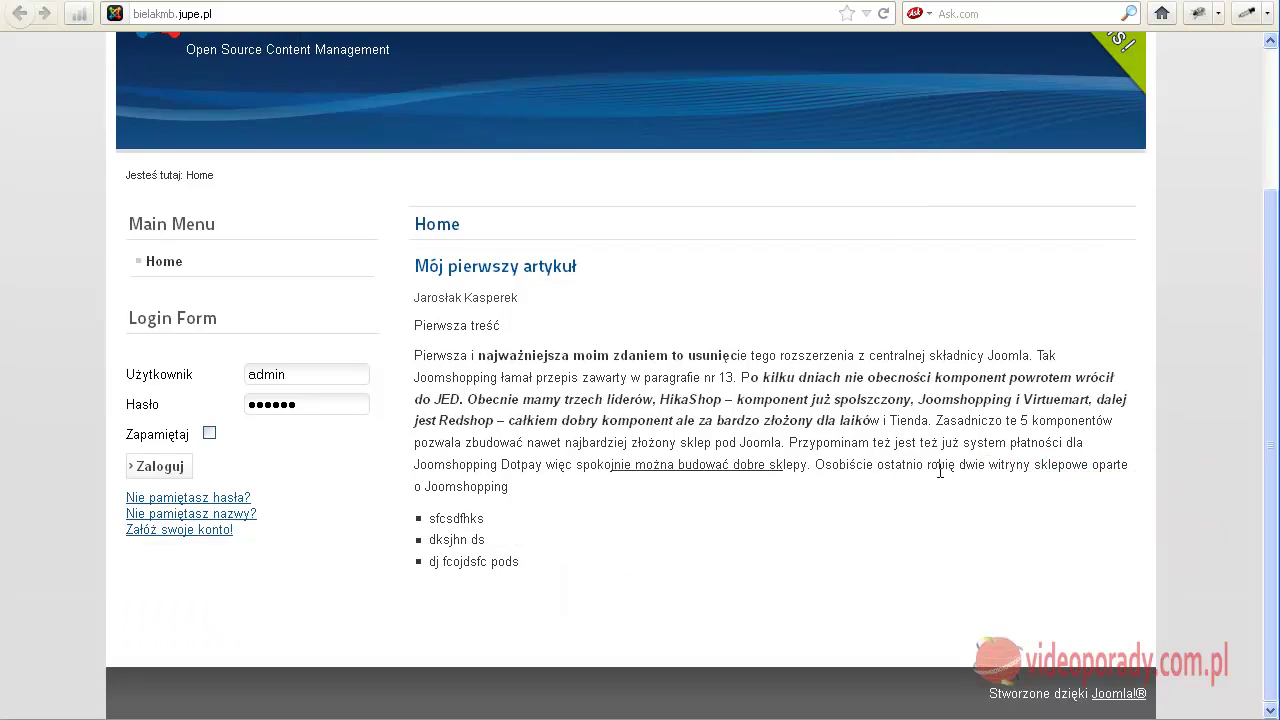